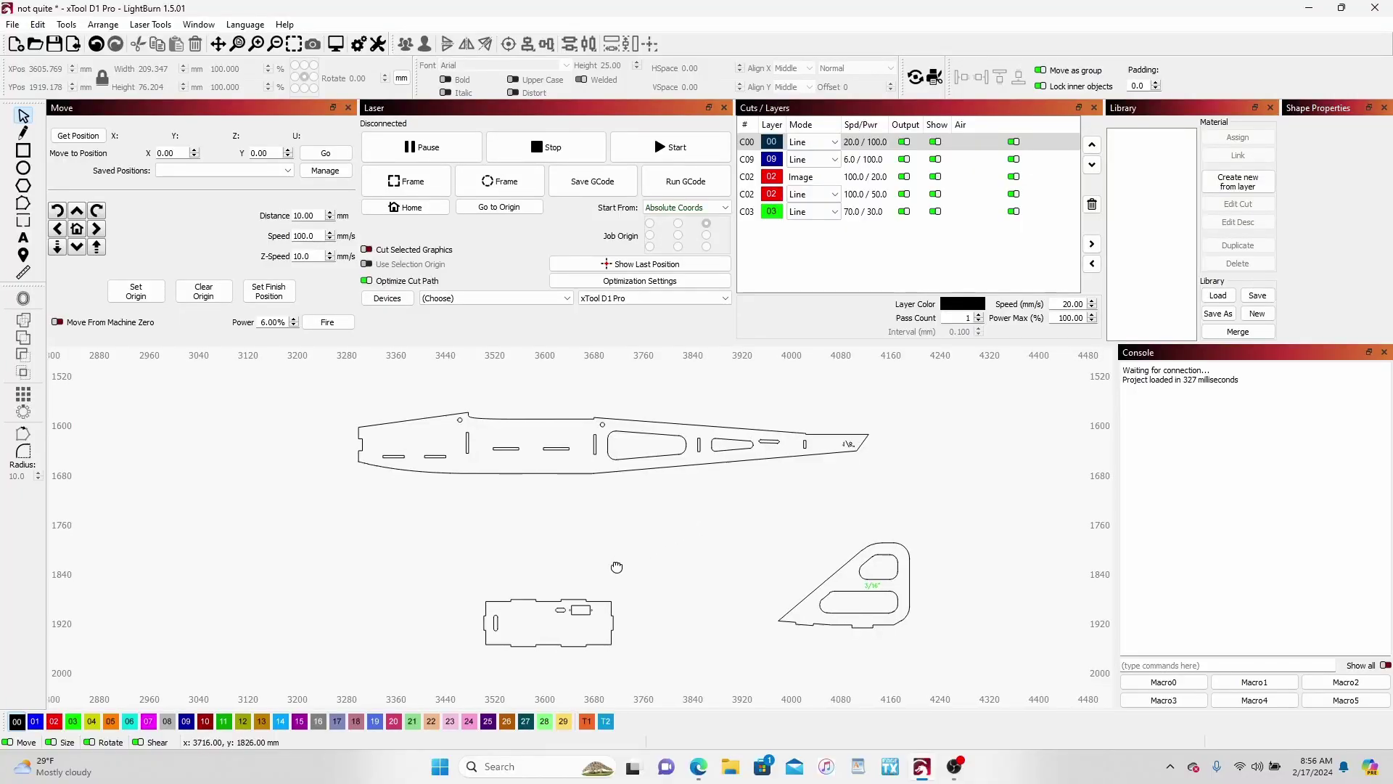
Select the fuselage side panel and ungroup it into 12 separate objects
drag(616, 563, 638, 469)
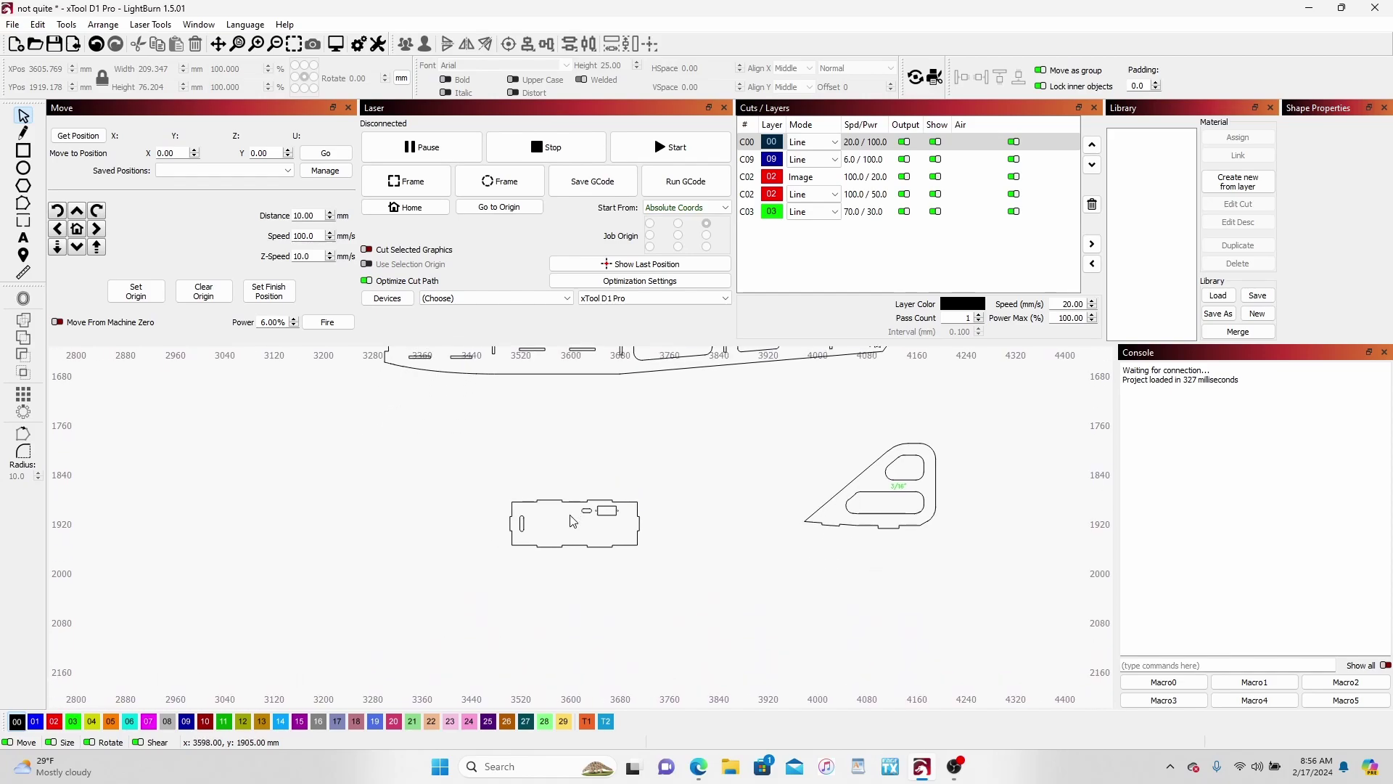
scroll(572, 521, up, 3)
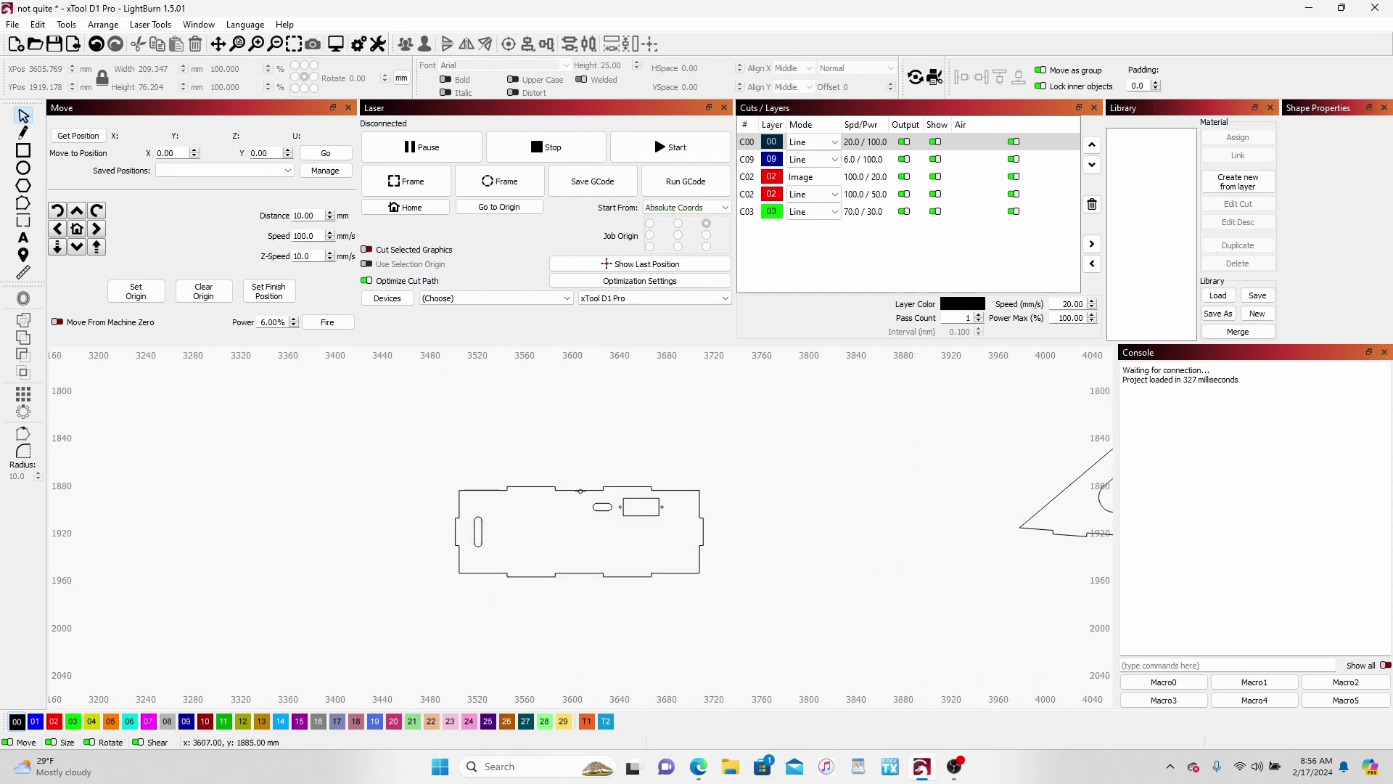
click(580, 491)
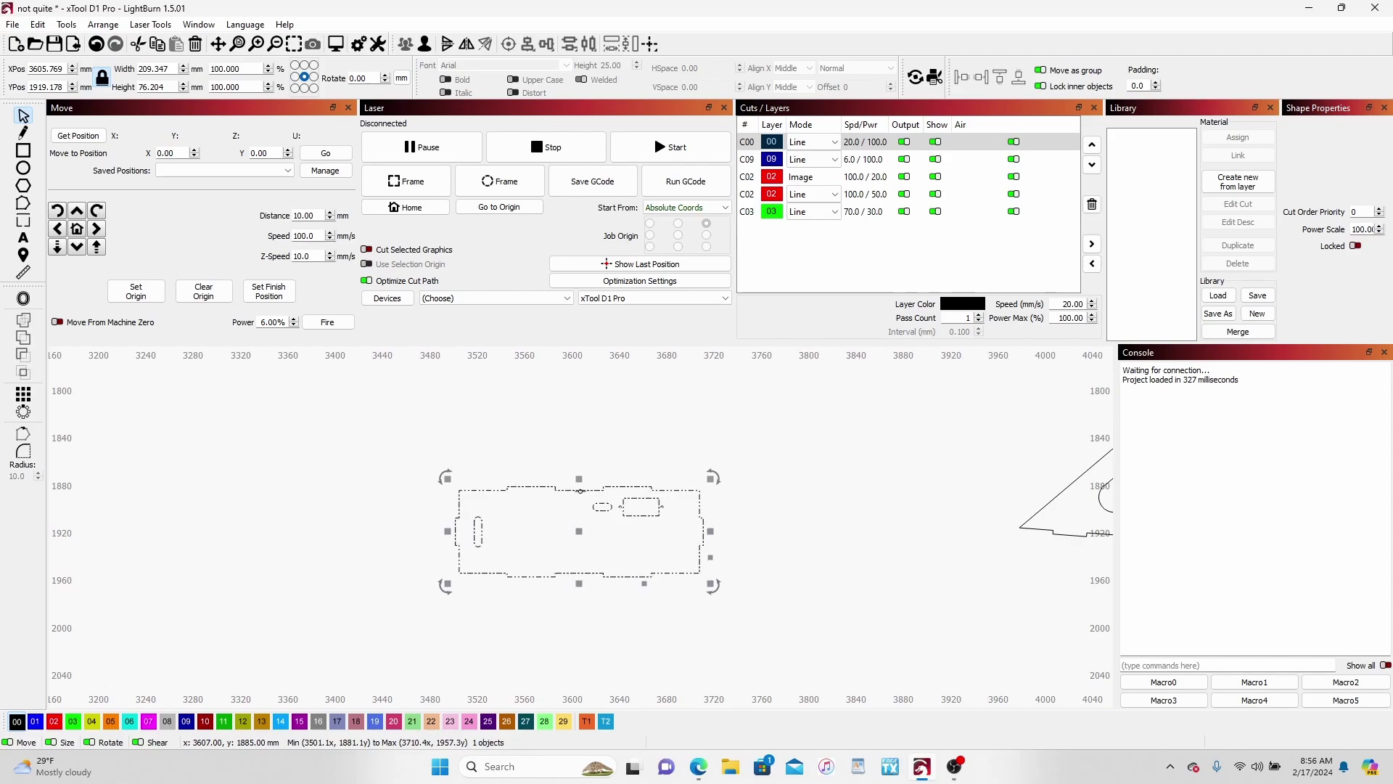
click(424, 44)
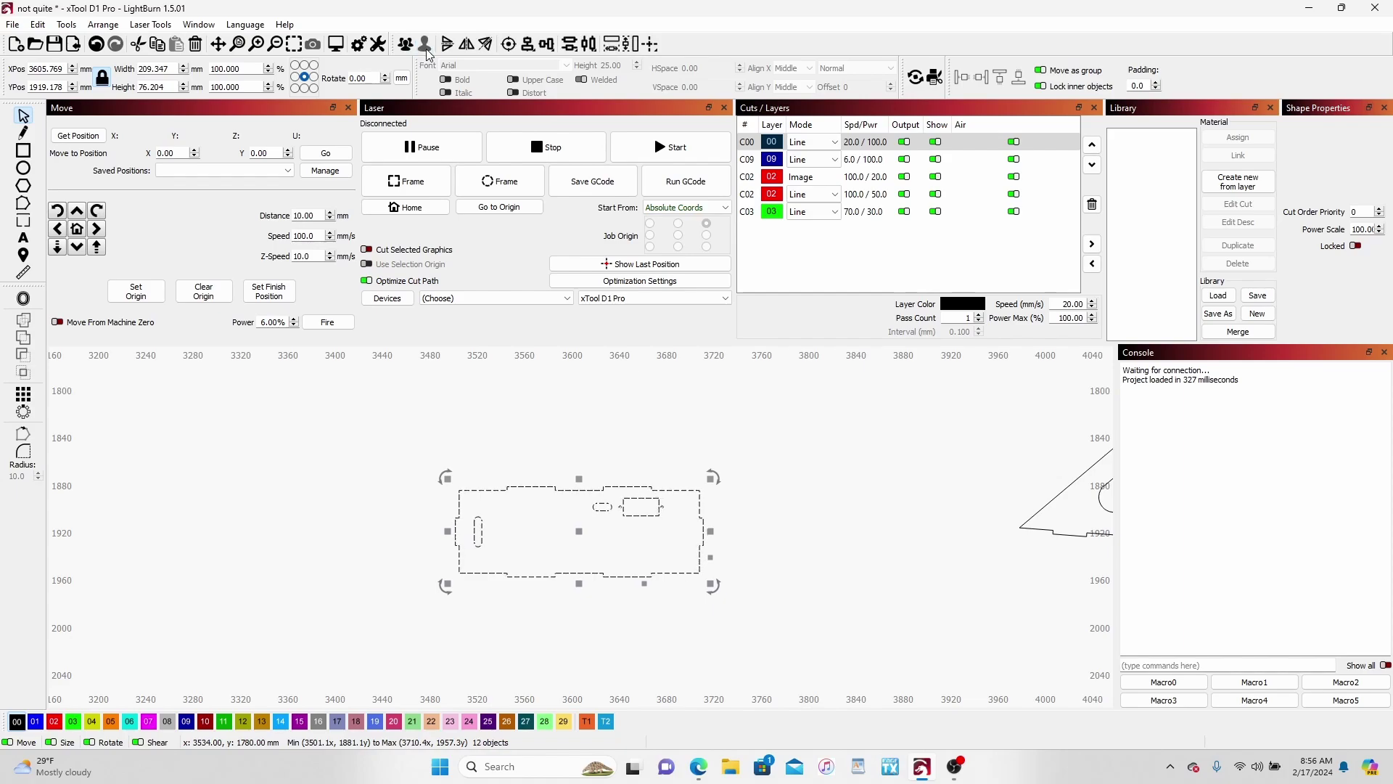
click(763, 500)
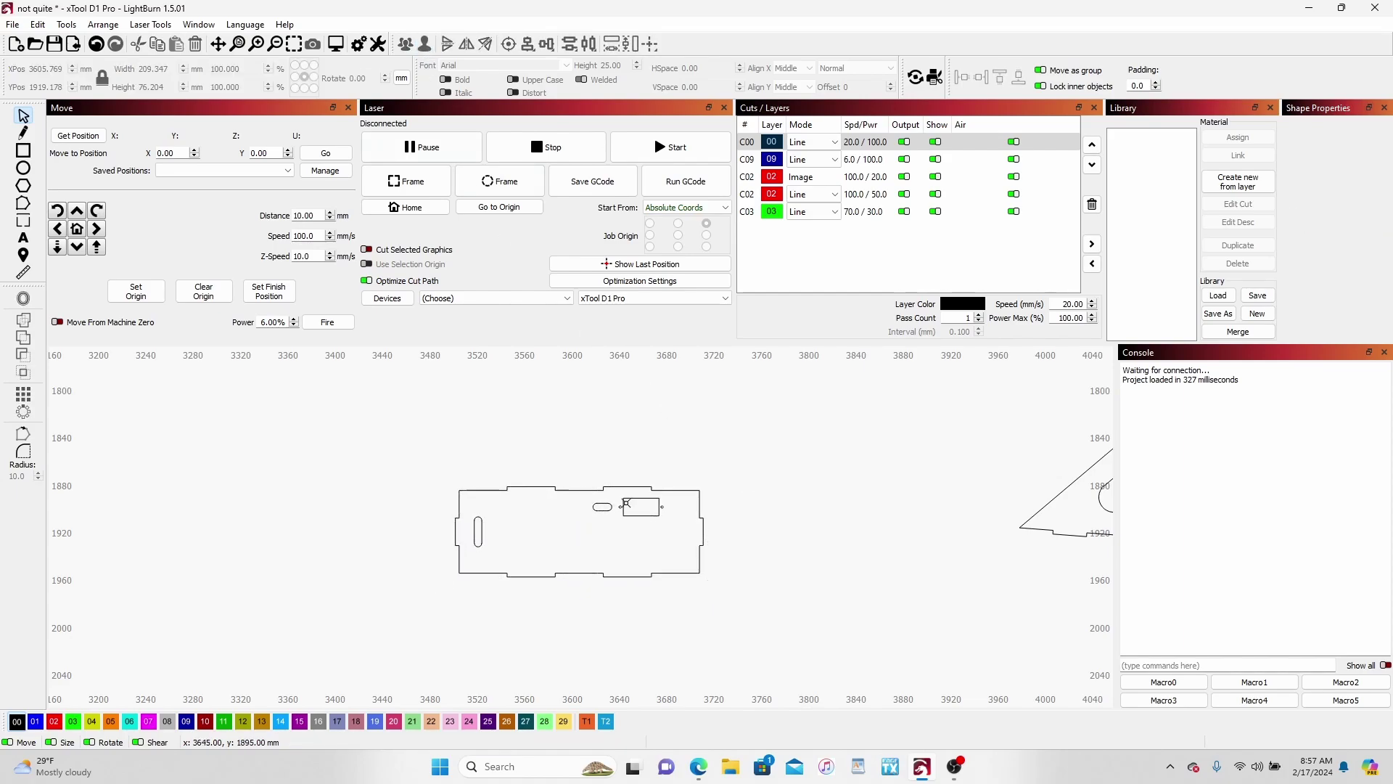
scroll(638, 538, up, 4)
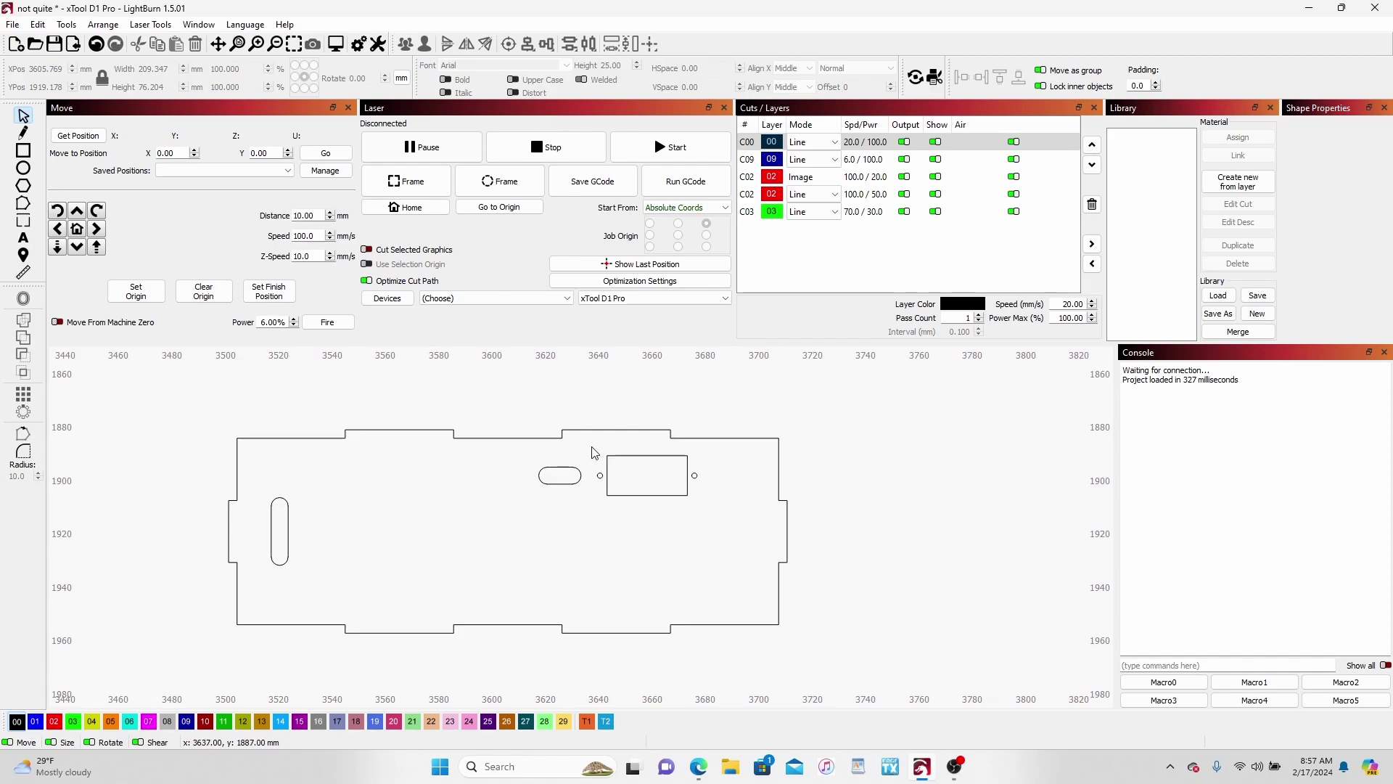
Duplicate the rectangular servo cutout and its two marker dots, nudging the copy downward
drag(591, 447, 707, 518)
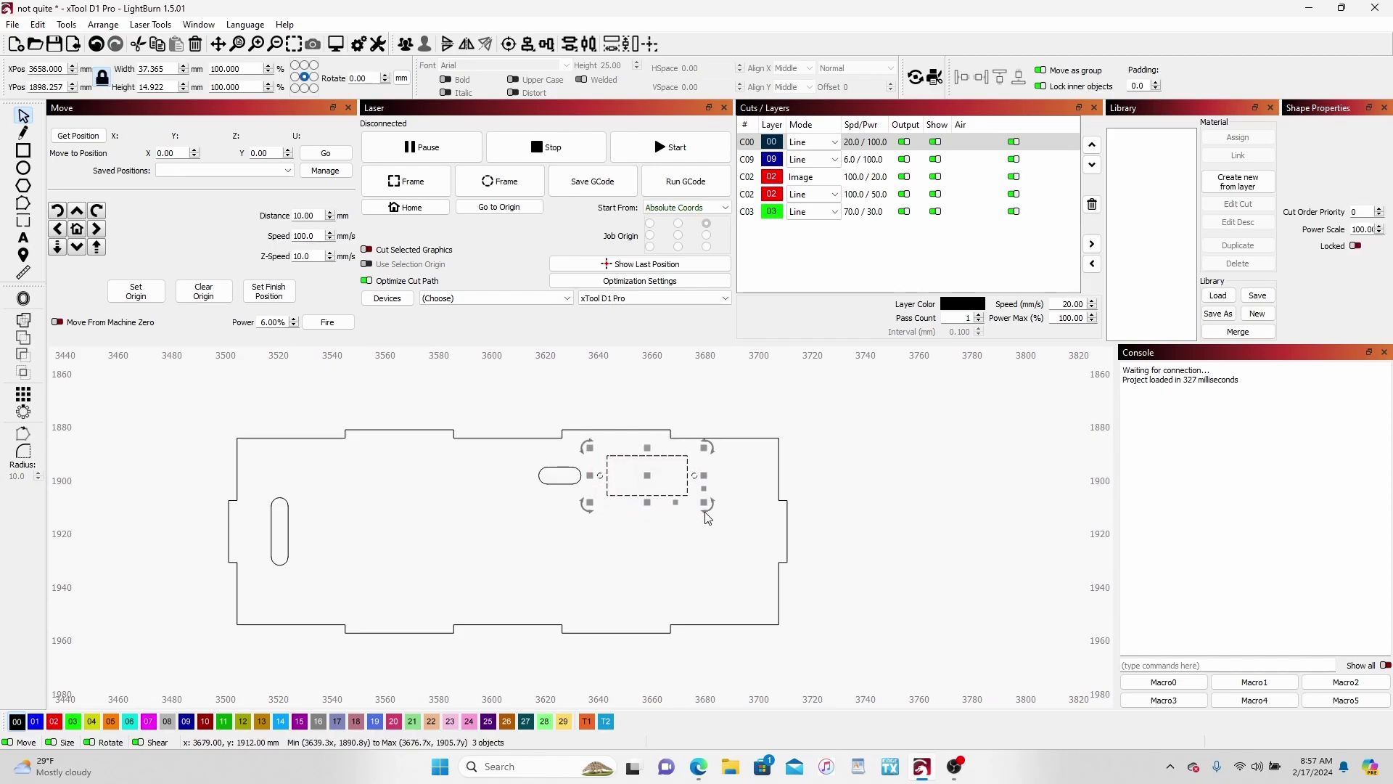
right_click(649, 476)
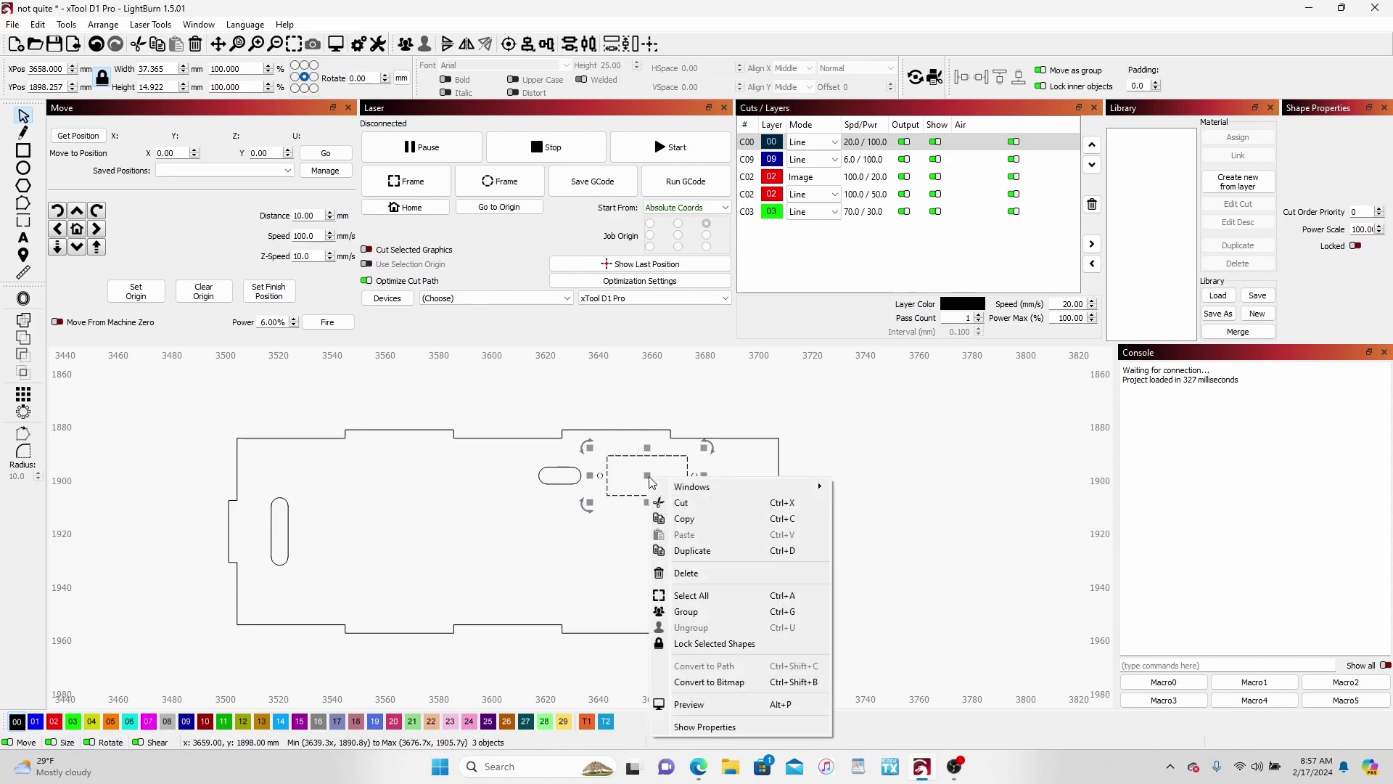
click(686, 552)
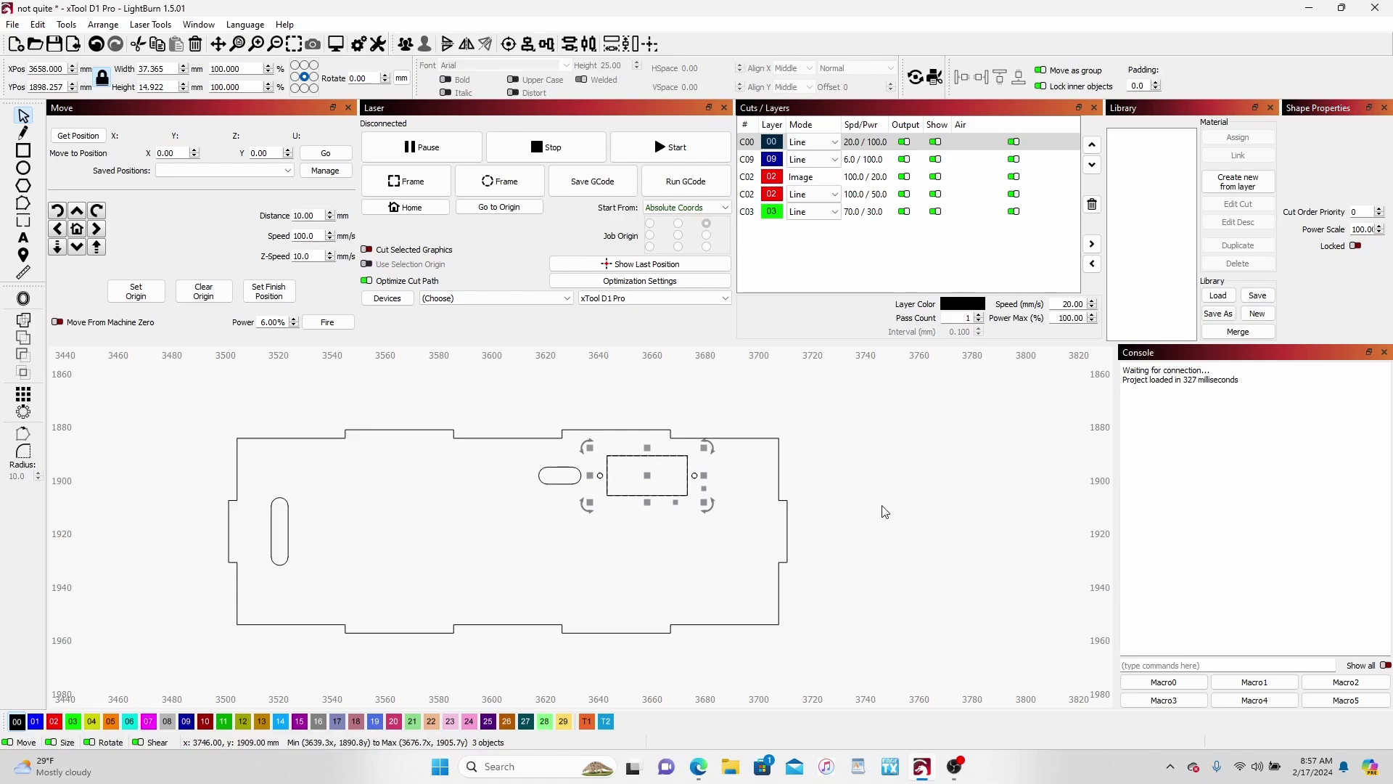
key(Down)
key(Down)
key(Down)
key(Down)
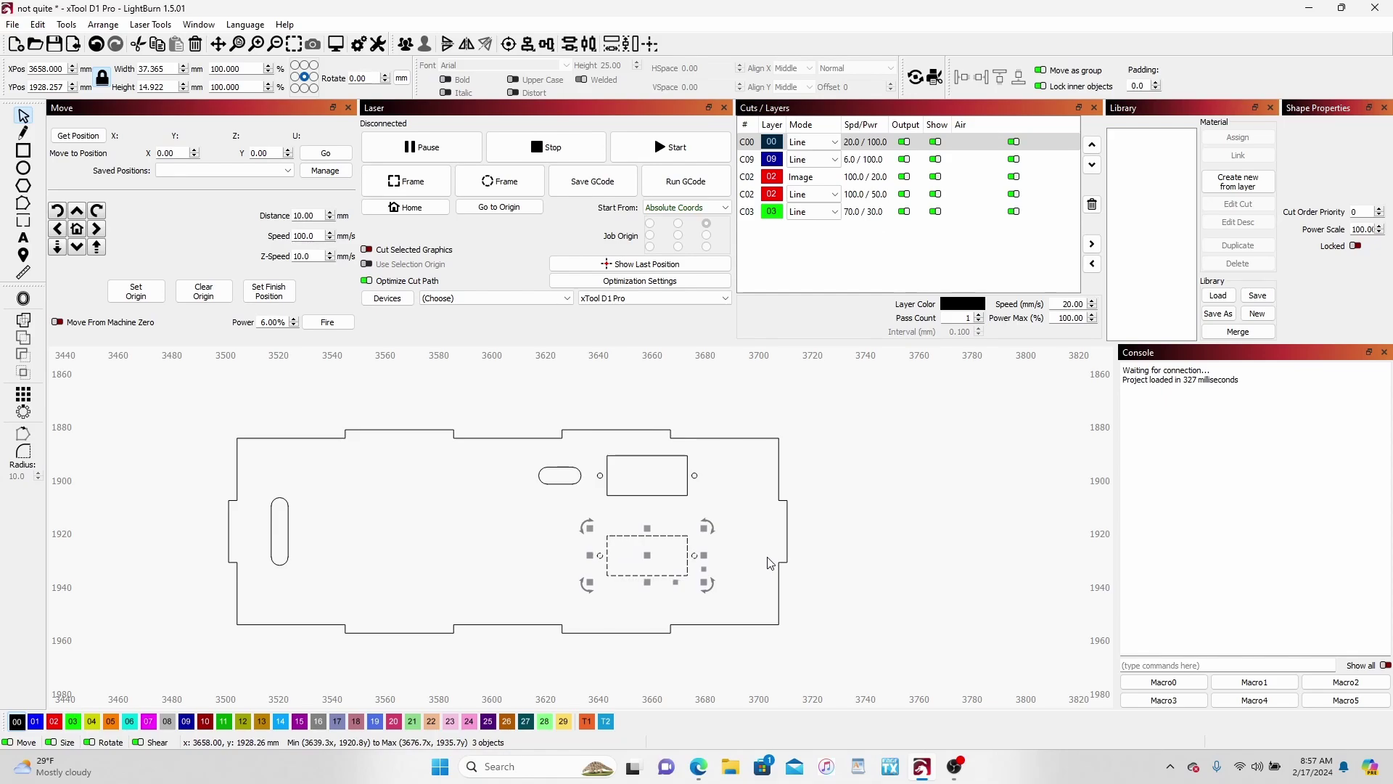
Regroup all 15 fuselage side shapes into a single part
click(863, 555)
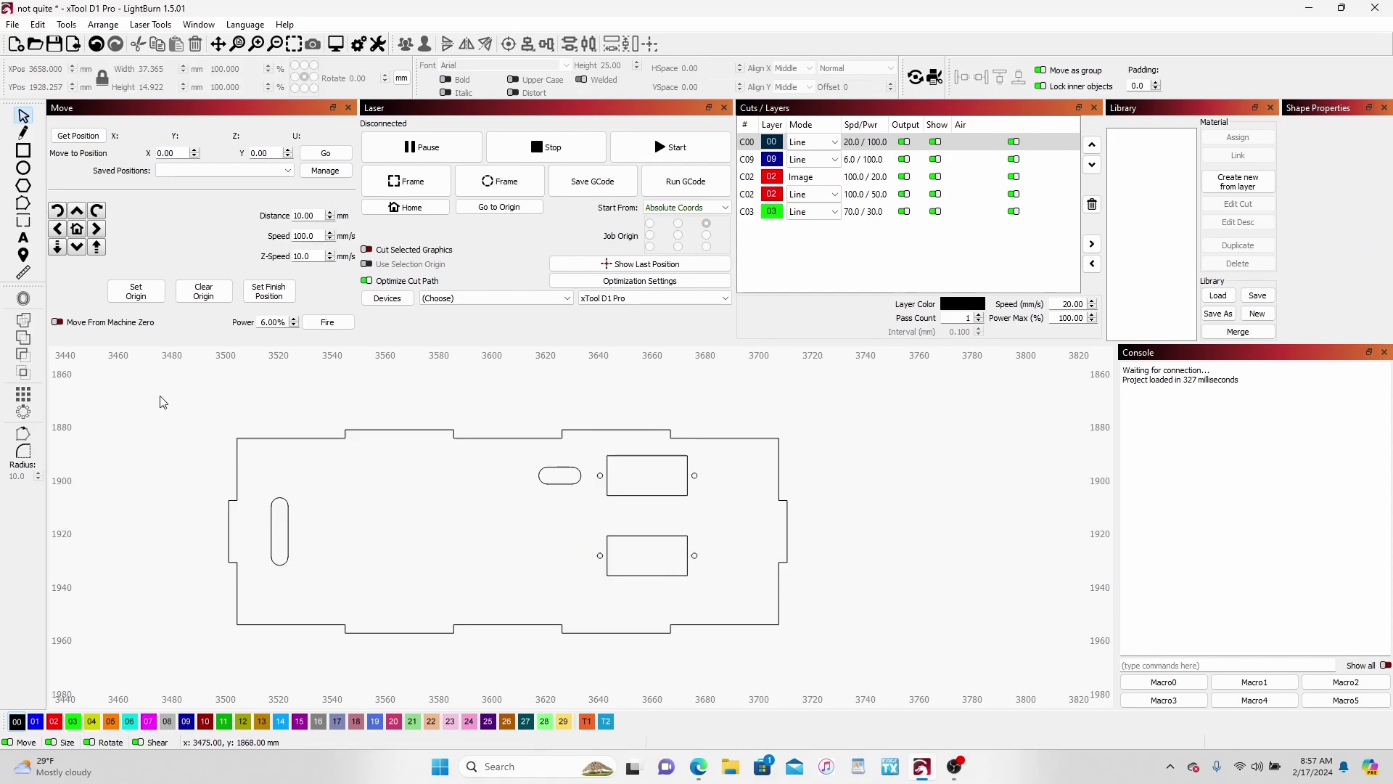
drag(160, 395, 831, 673)
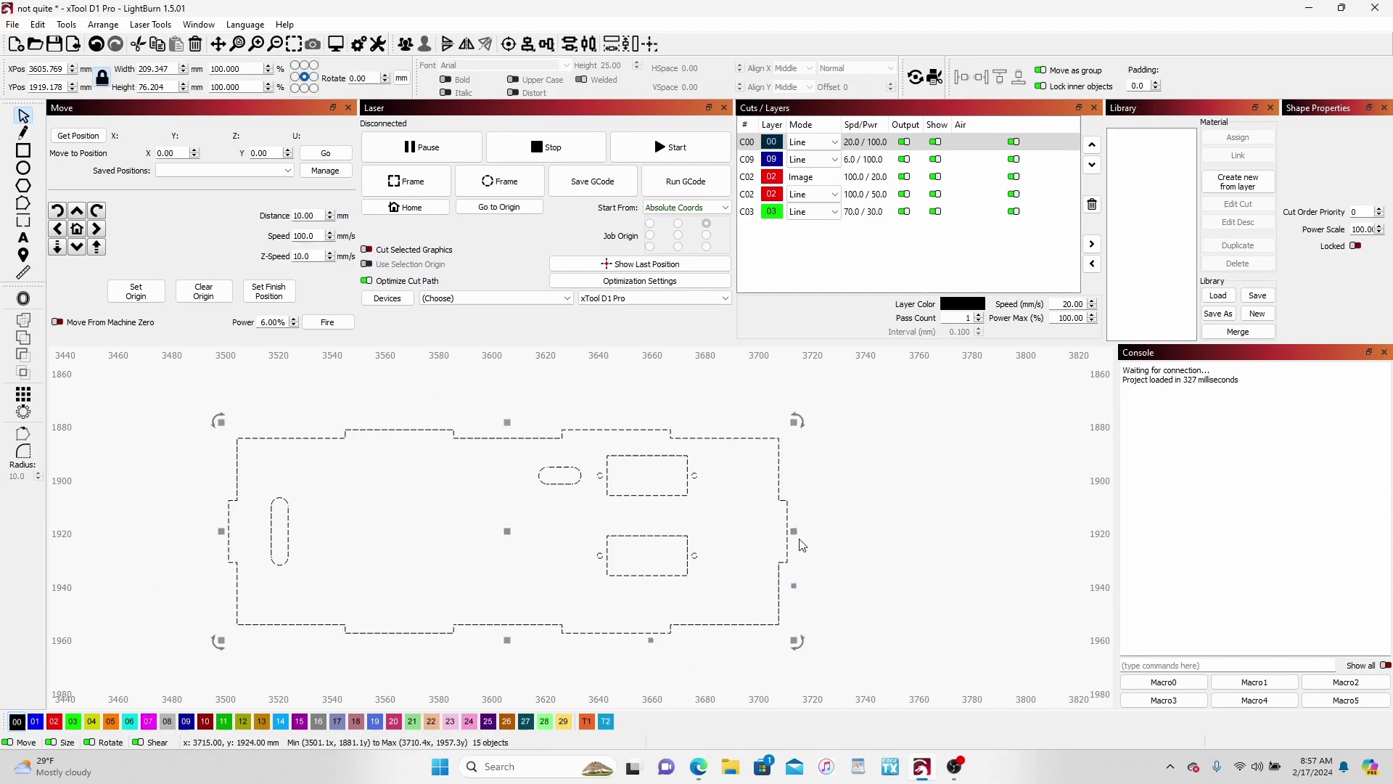
click(407, 48)
click(846, 526)
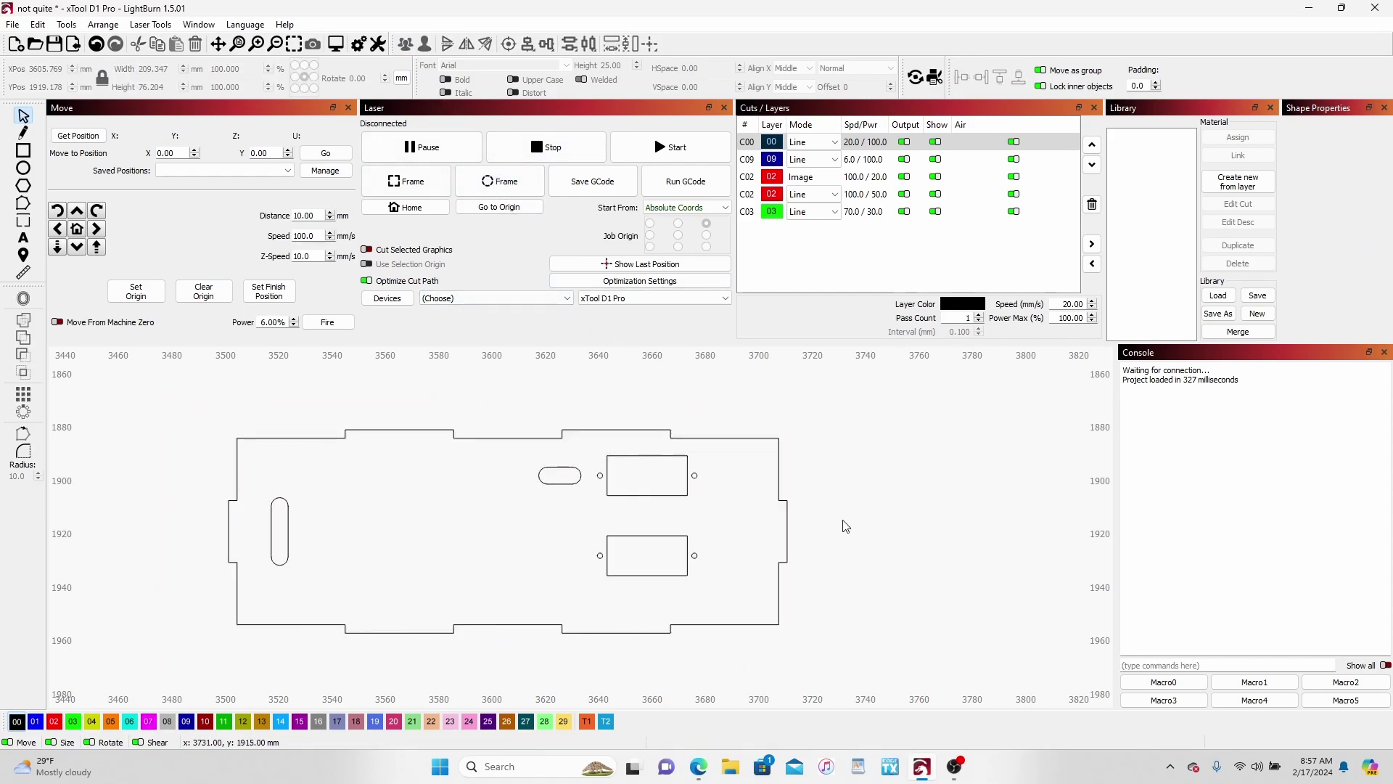
Ungroup the vertical stabilizer into its separate shapes
scroll(845, 526, down, 2)
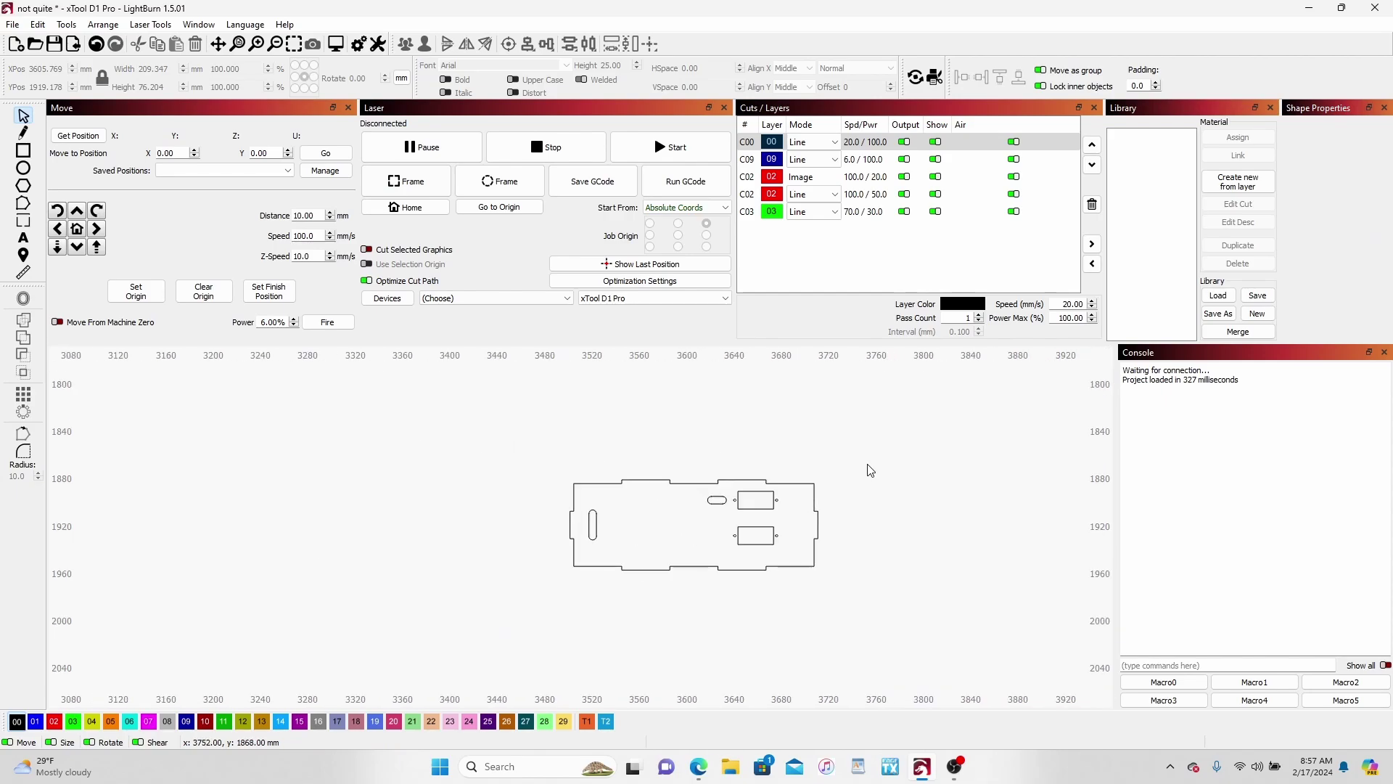
scroll(653, 508, right, 5)
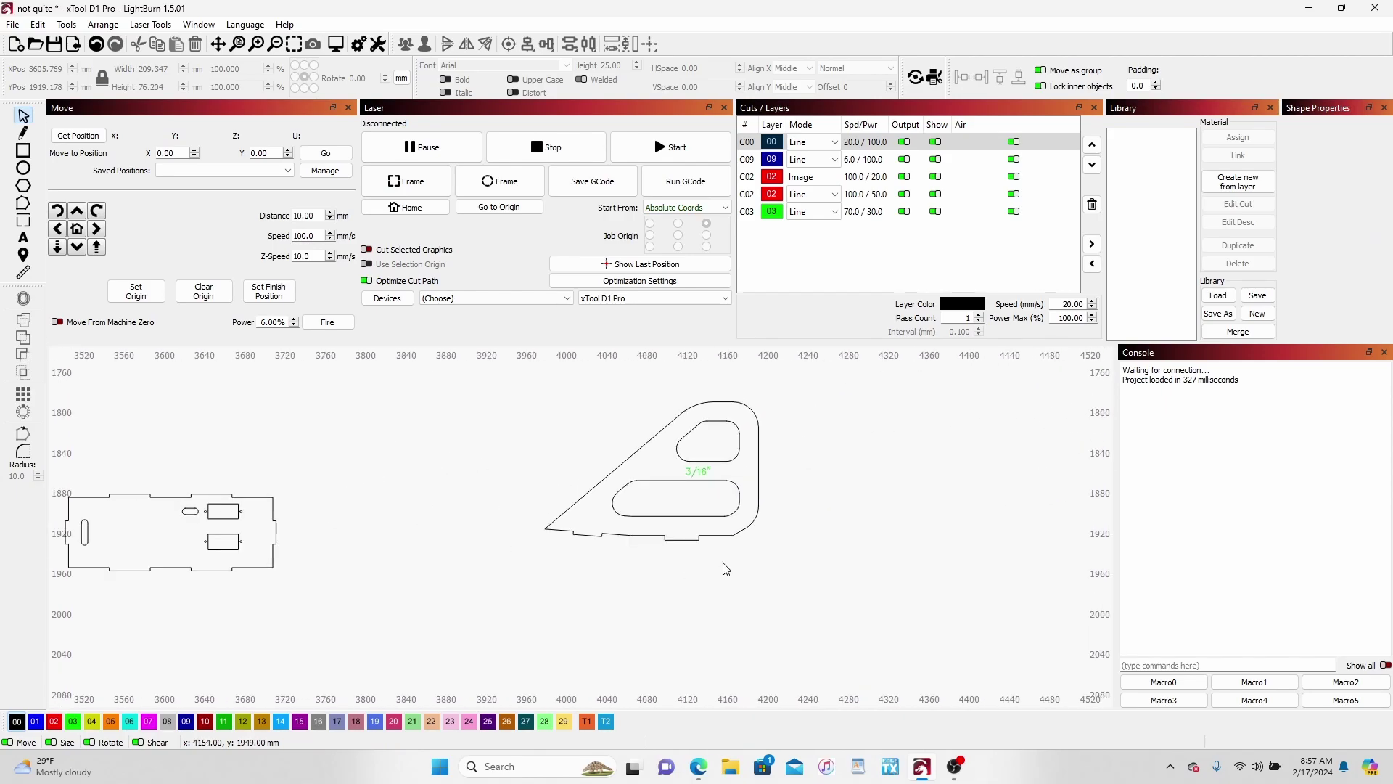
click(729, 534)
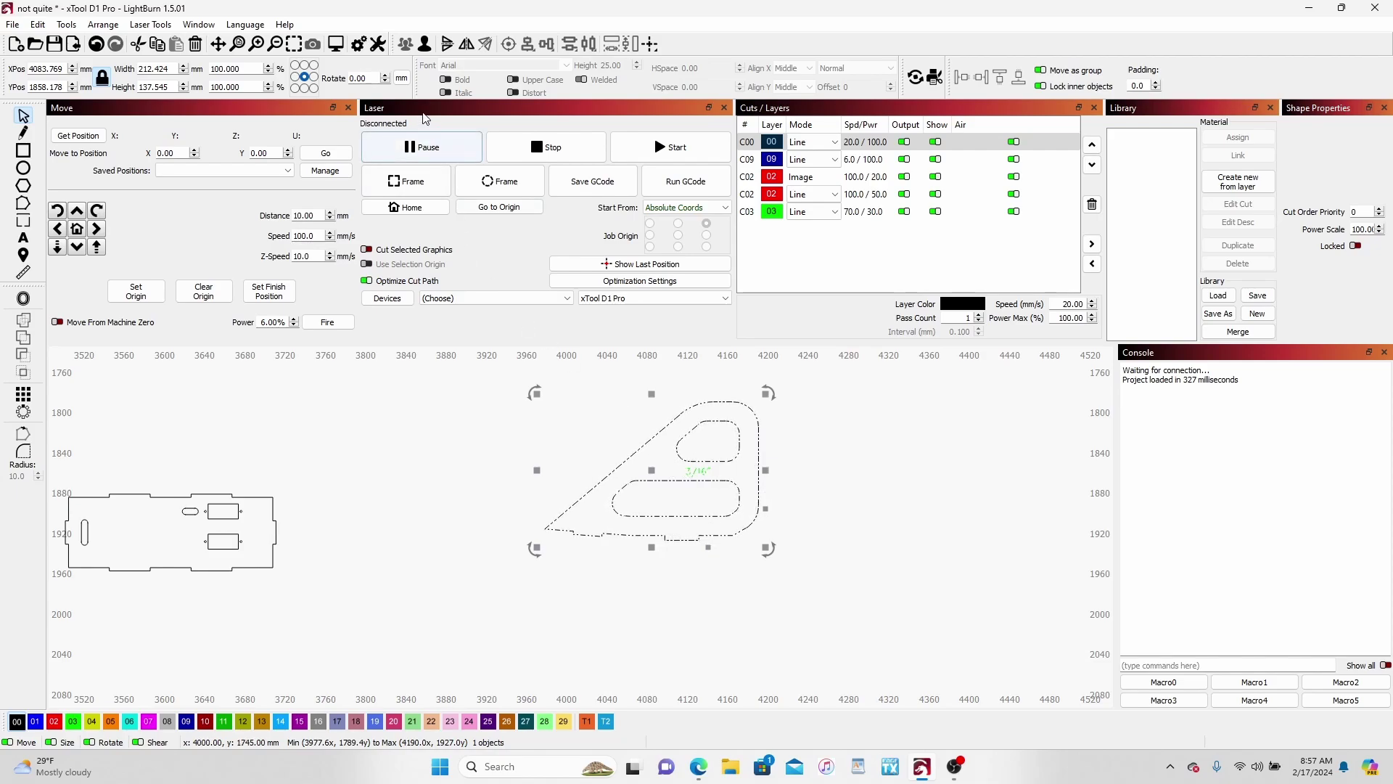
click(425, 45)
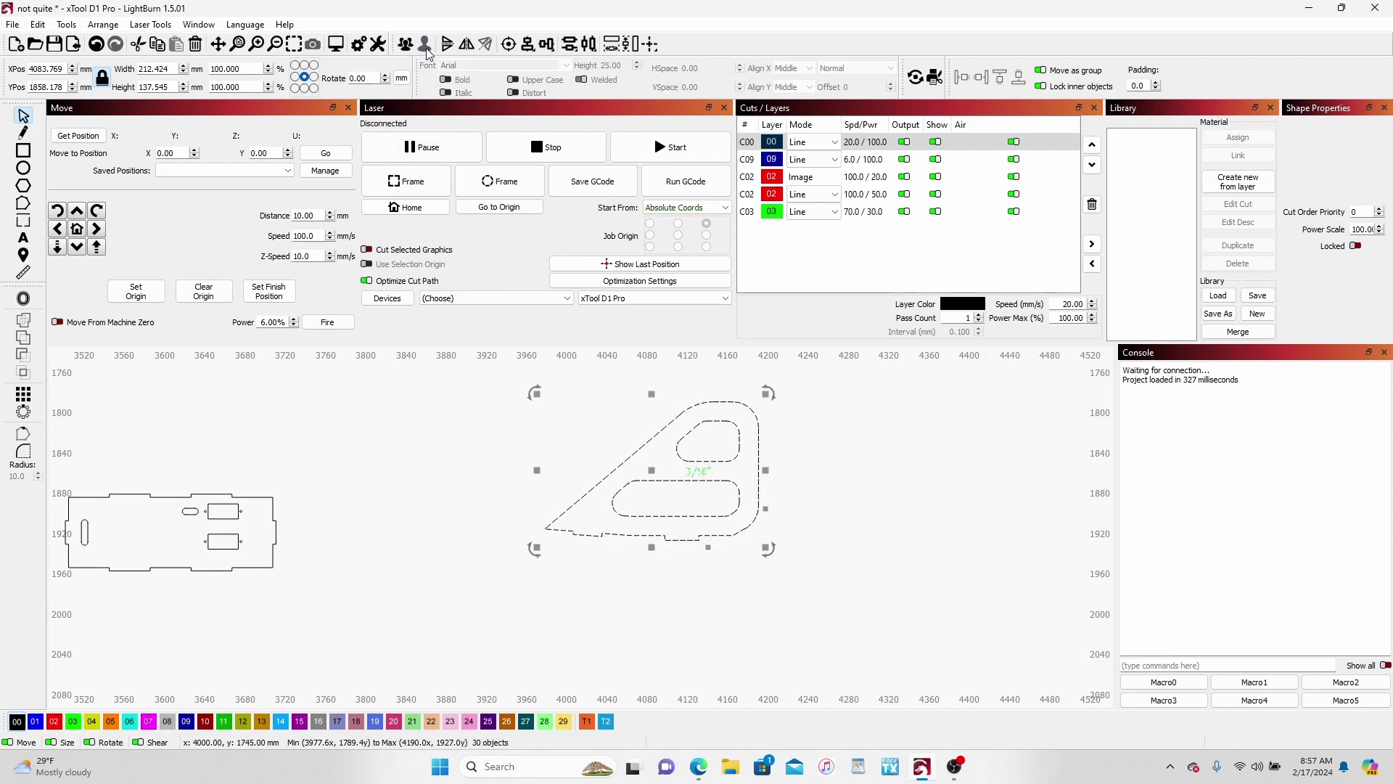
click(862, 502)
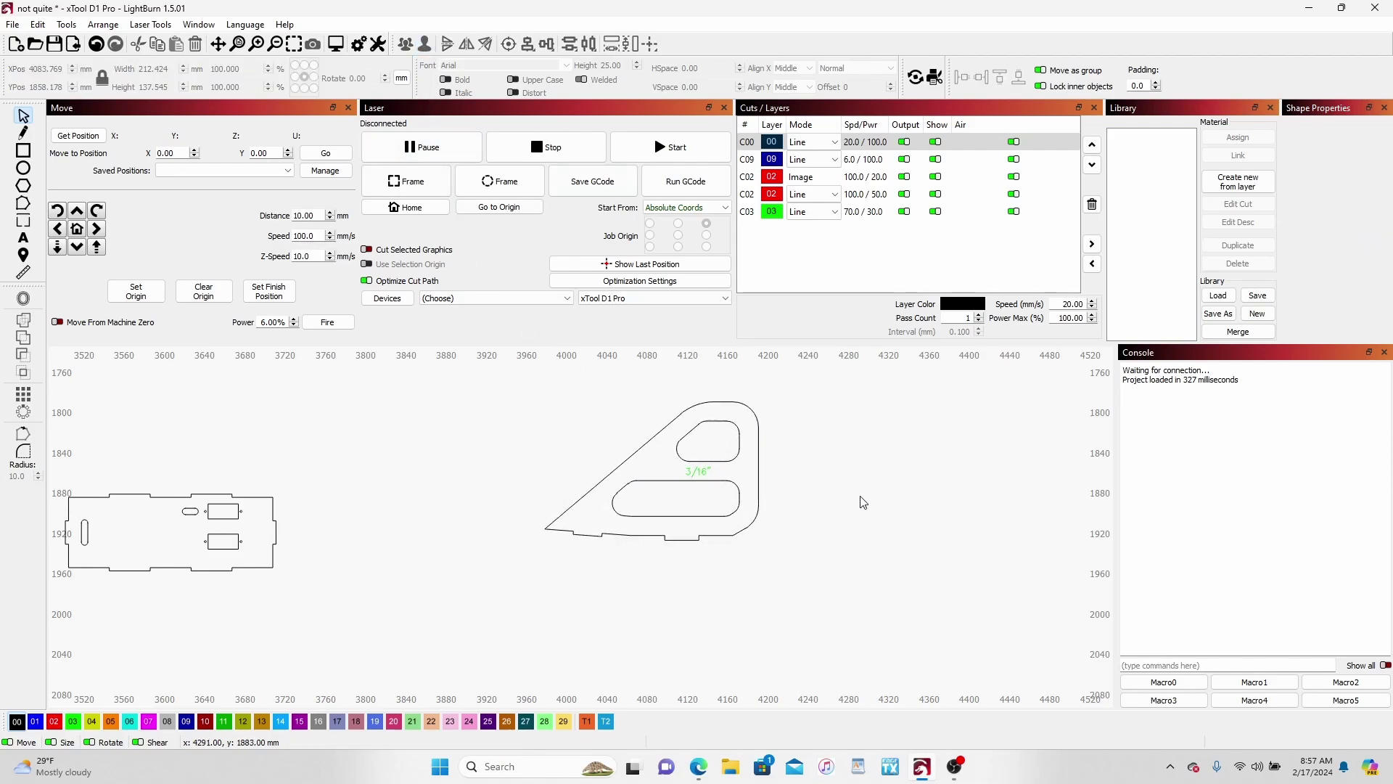
Stretch the fin's right edge, lower curve and top arc outward, widening it from 25.4 to 52.914 mm
click(759, 503)
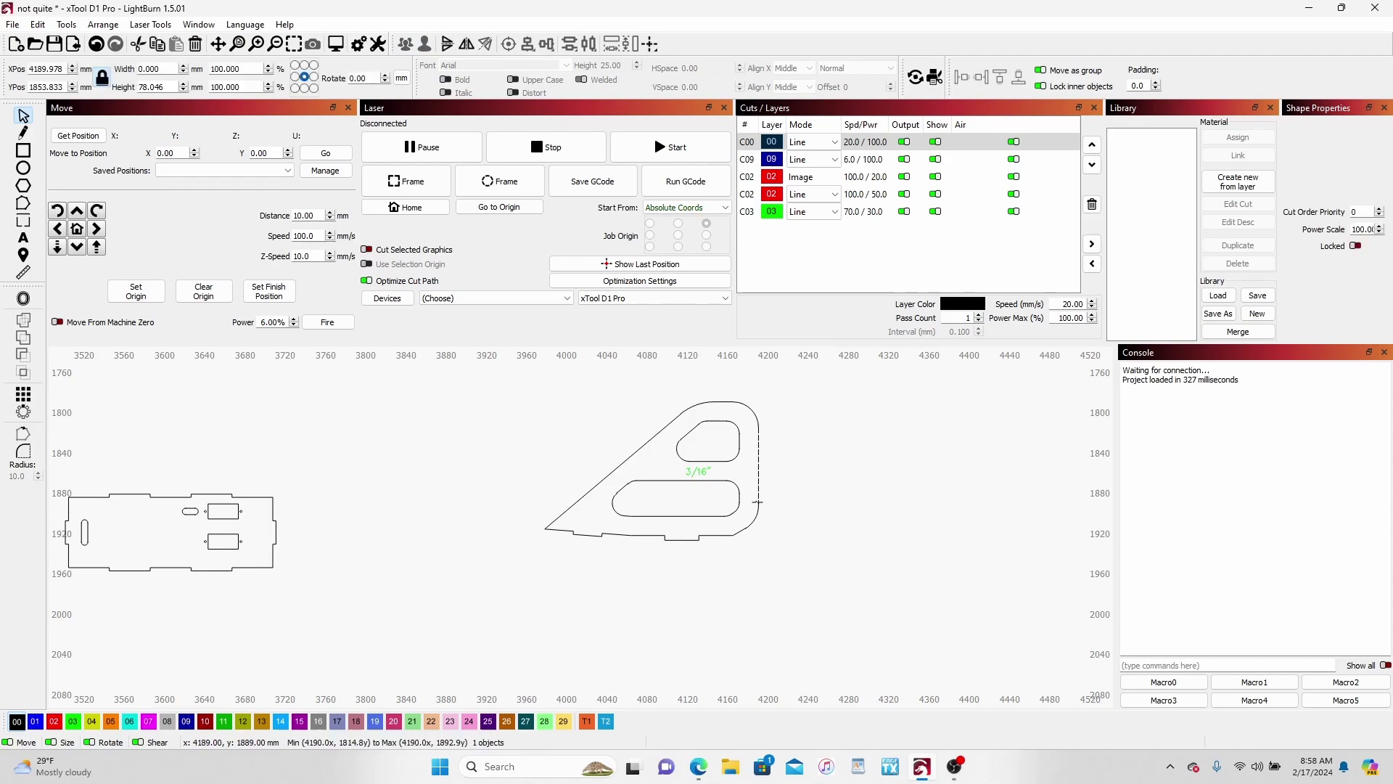
scroll(752, 559, up, 3)
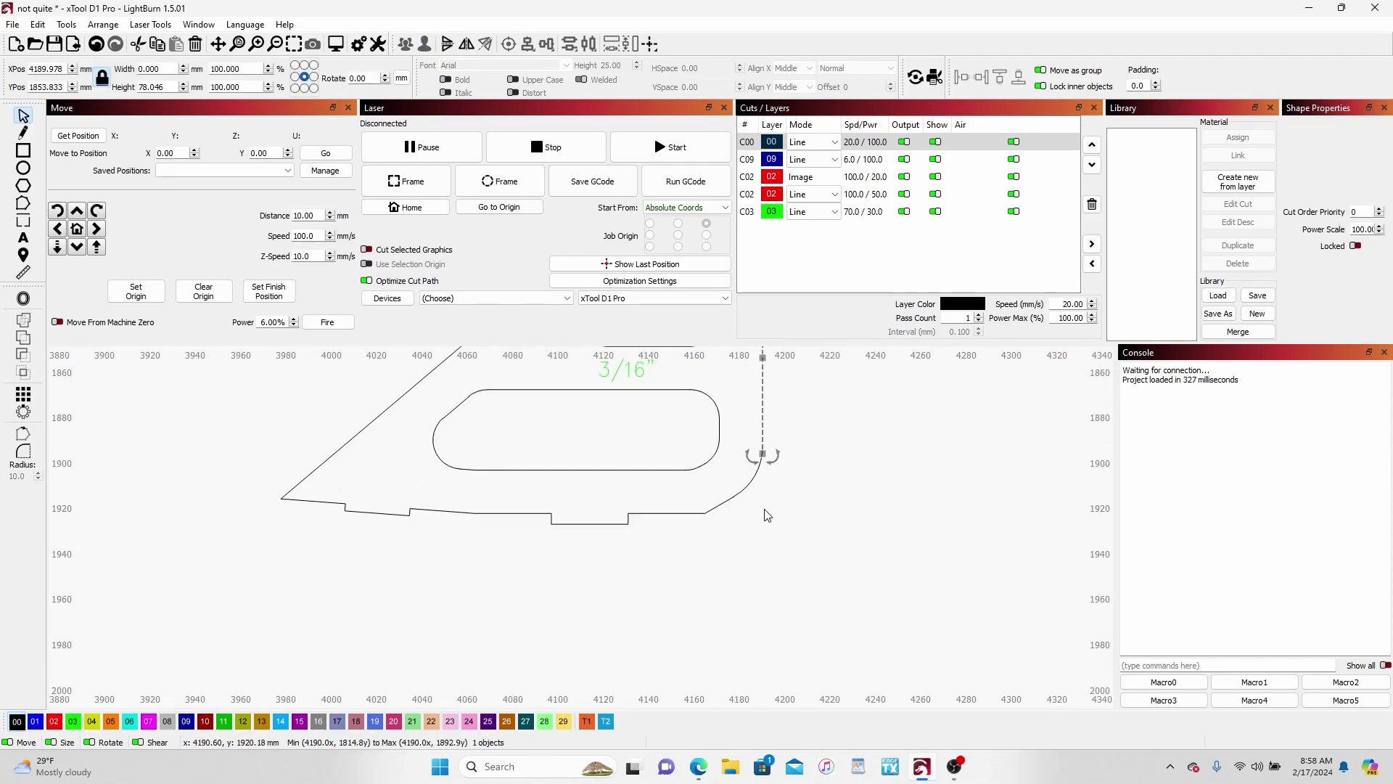
shift+click(754, 477)
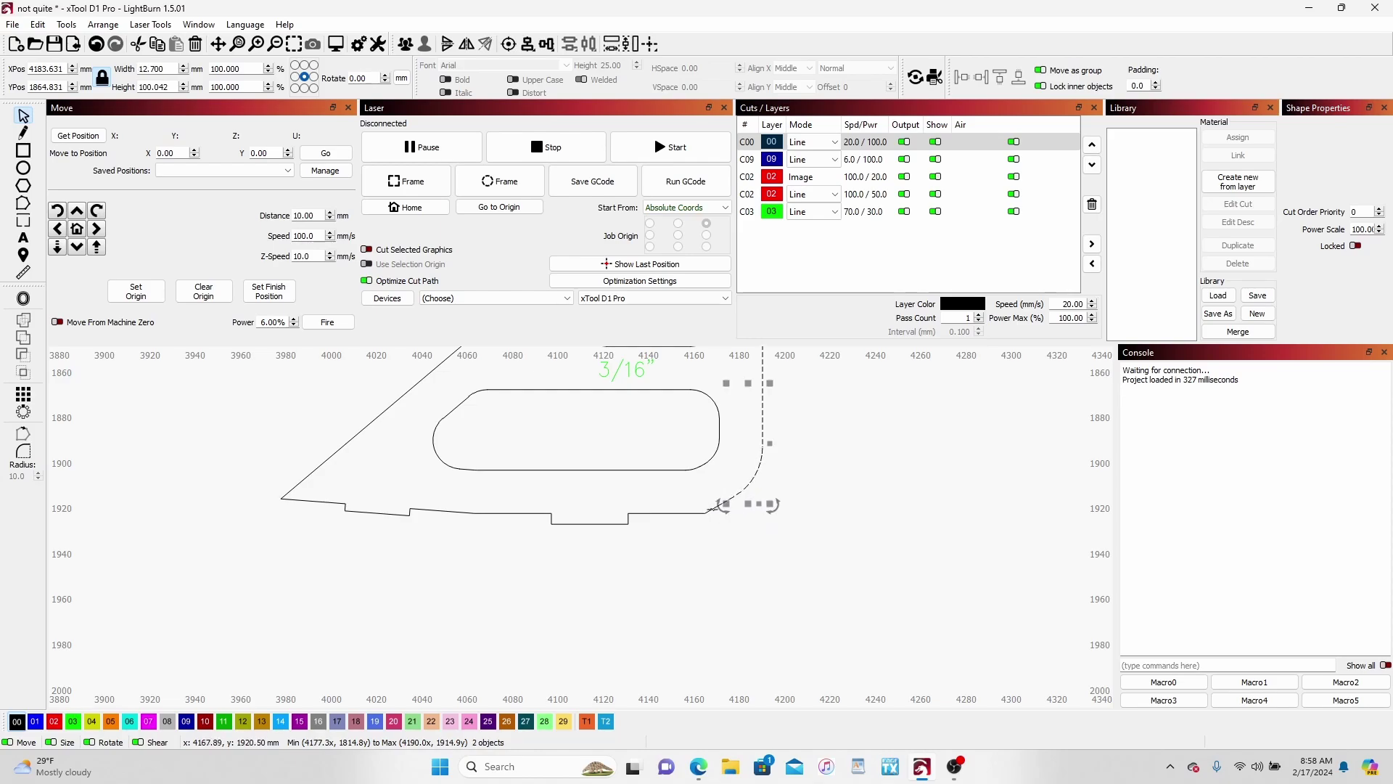
shift+click(714, 508)
shift+click(714, 509)
drag(809, 504, 714, 673)
shift+click(661, 425)
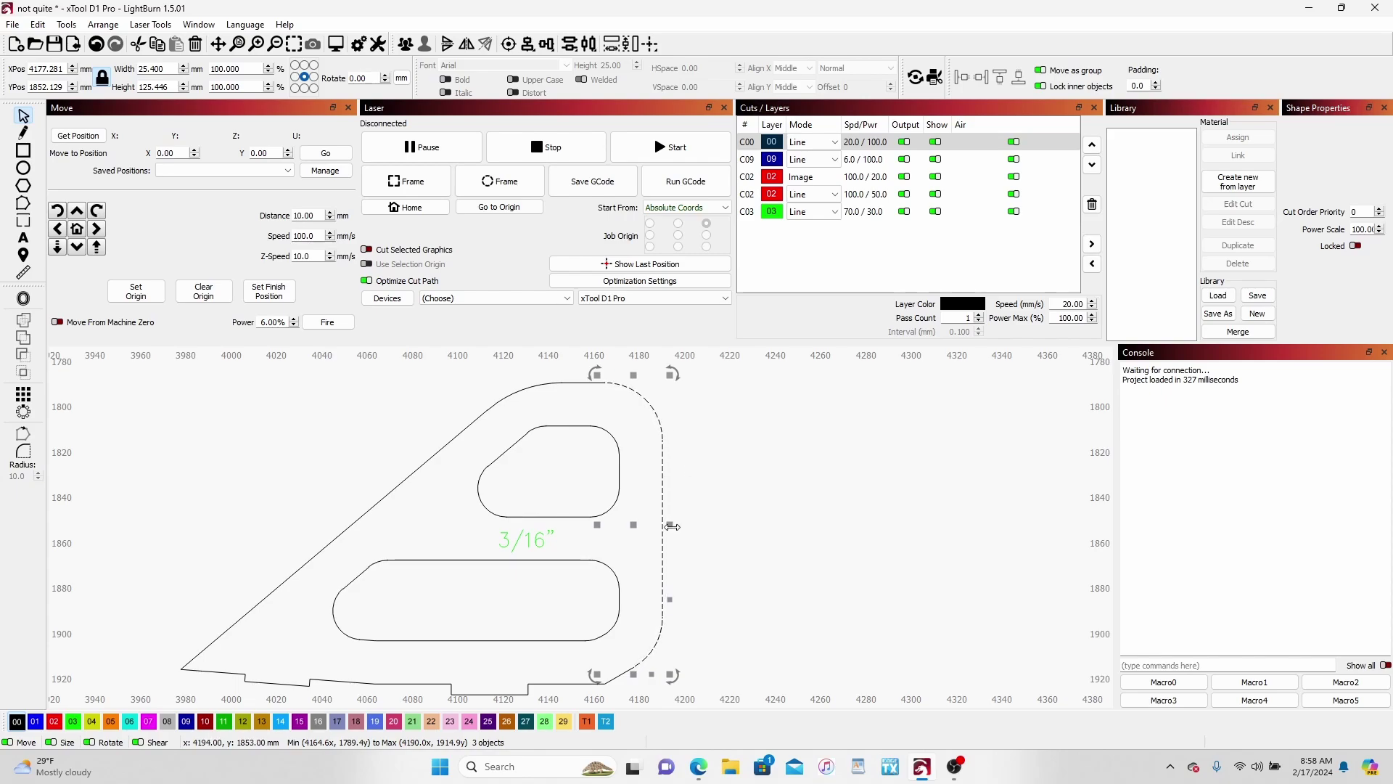
drag(672, 525, 734, 524)
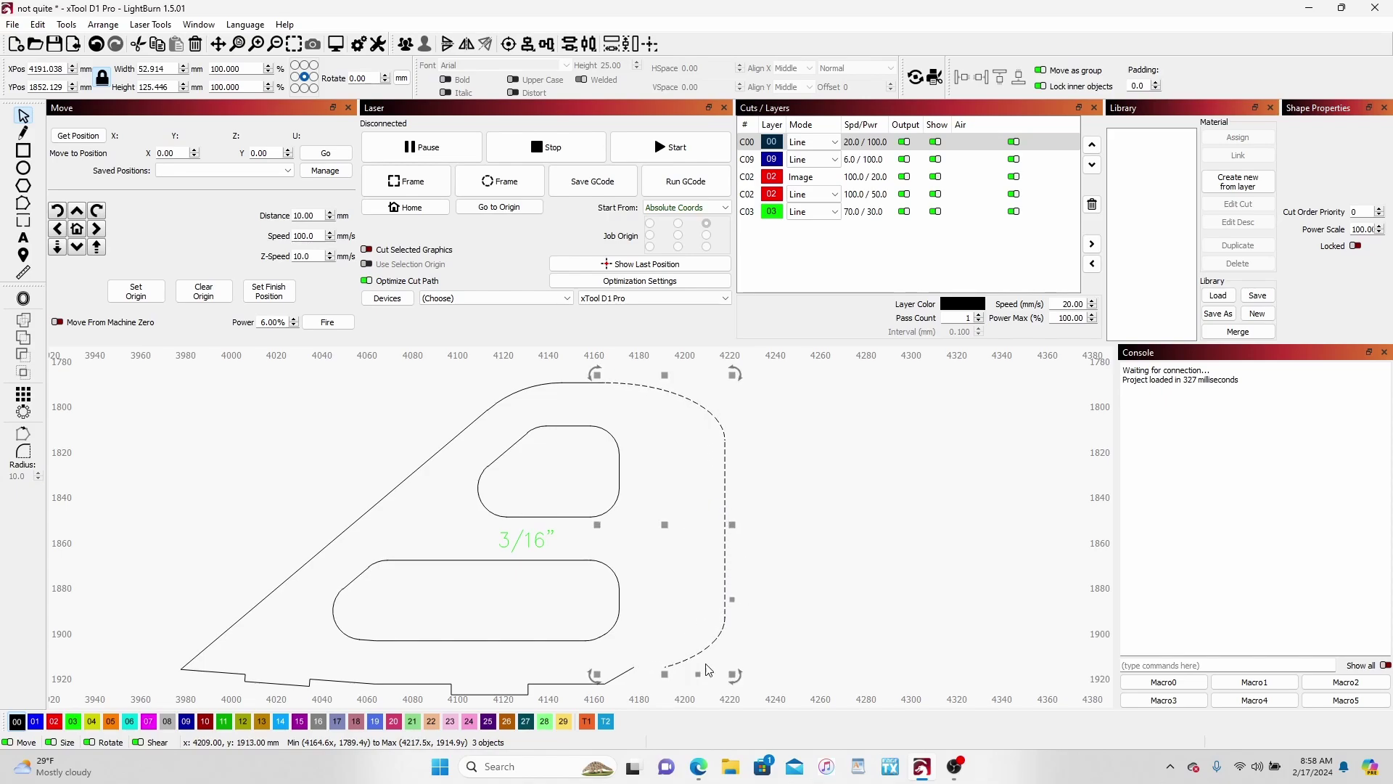
Draw a vertical line near X 4180 from the stabilizer's bottom outline to its top outline
click(816, 581)
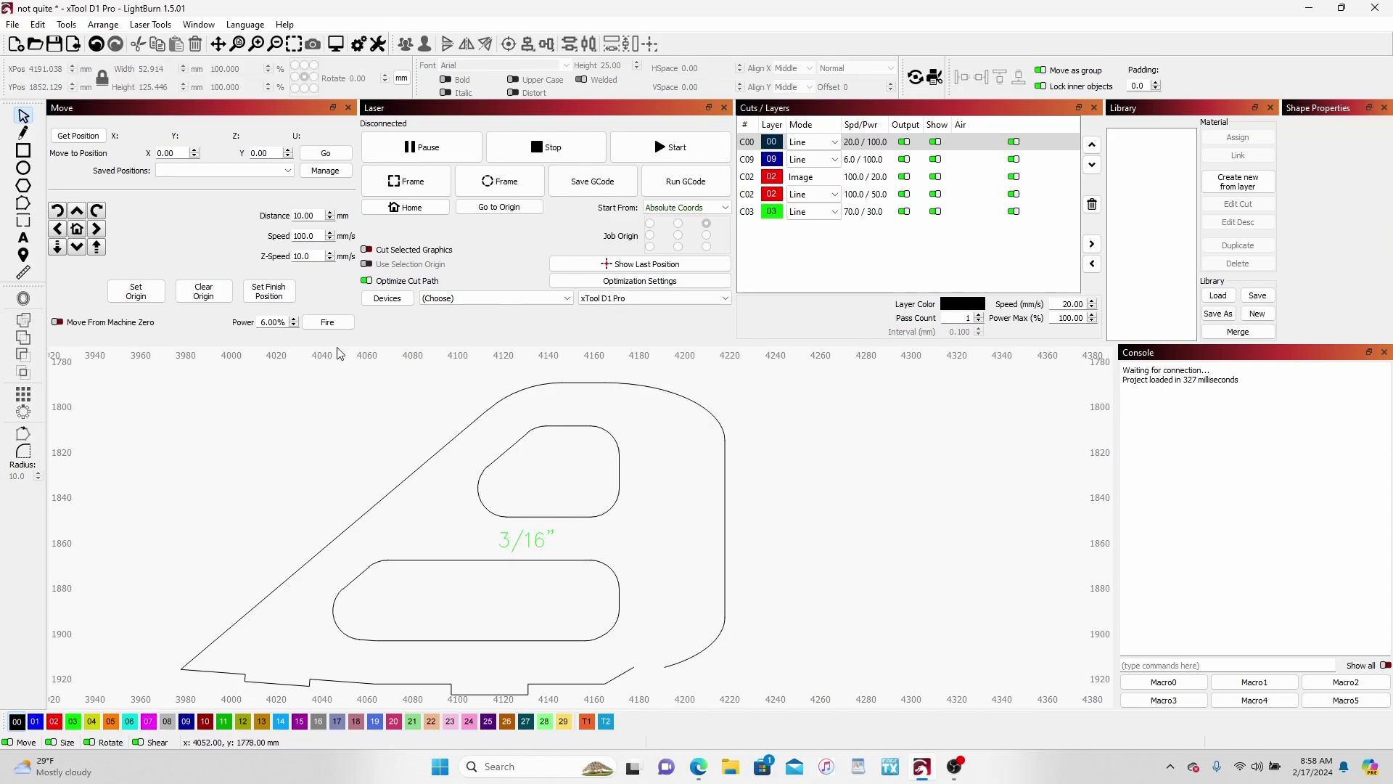
click(23, 134)
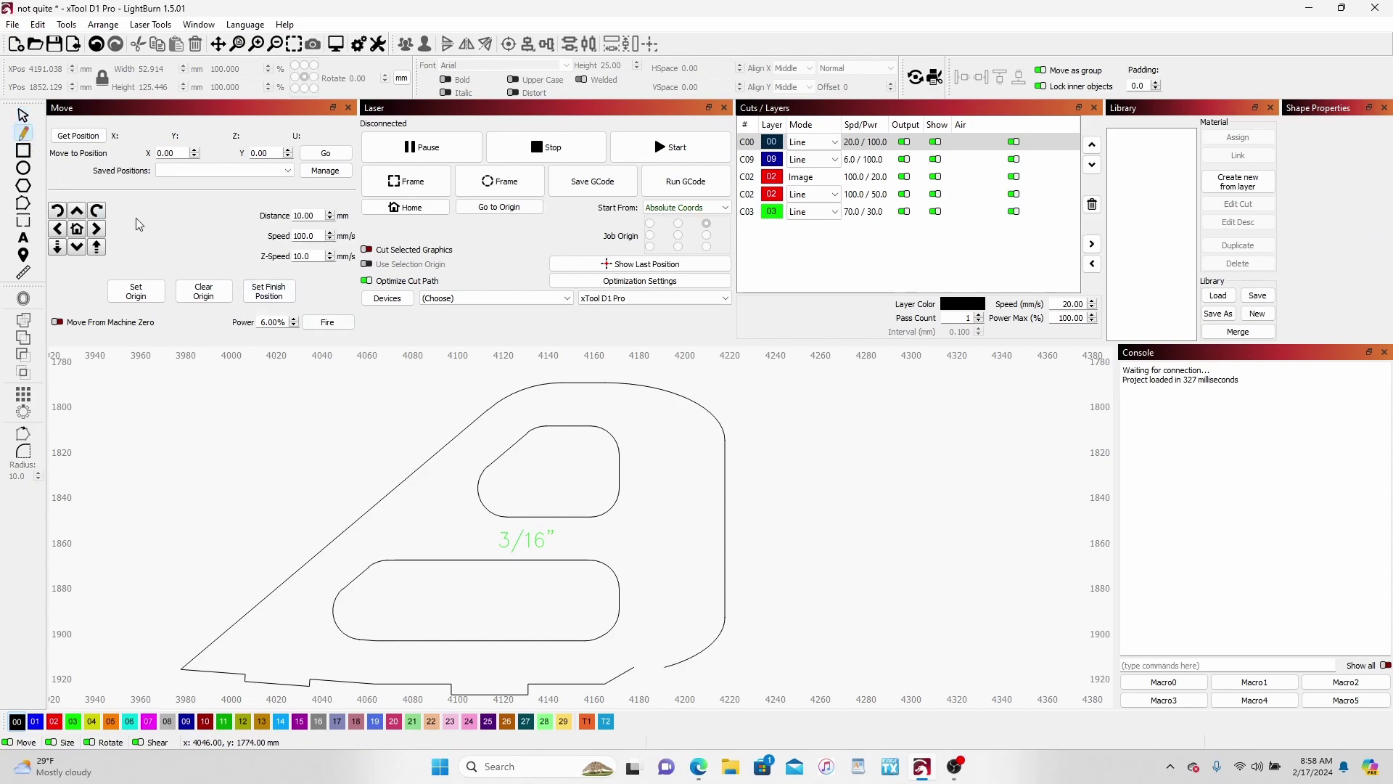
click(632, 666)
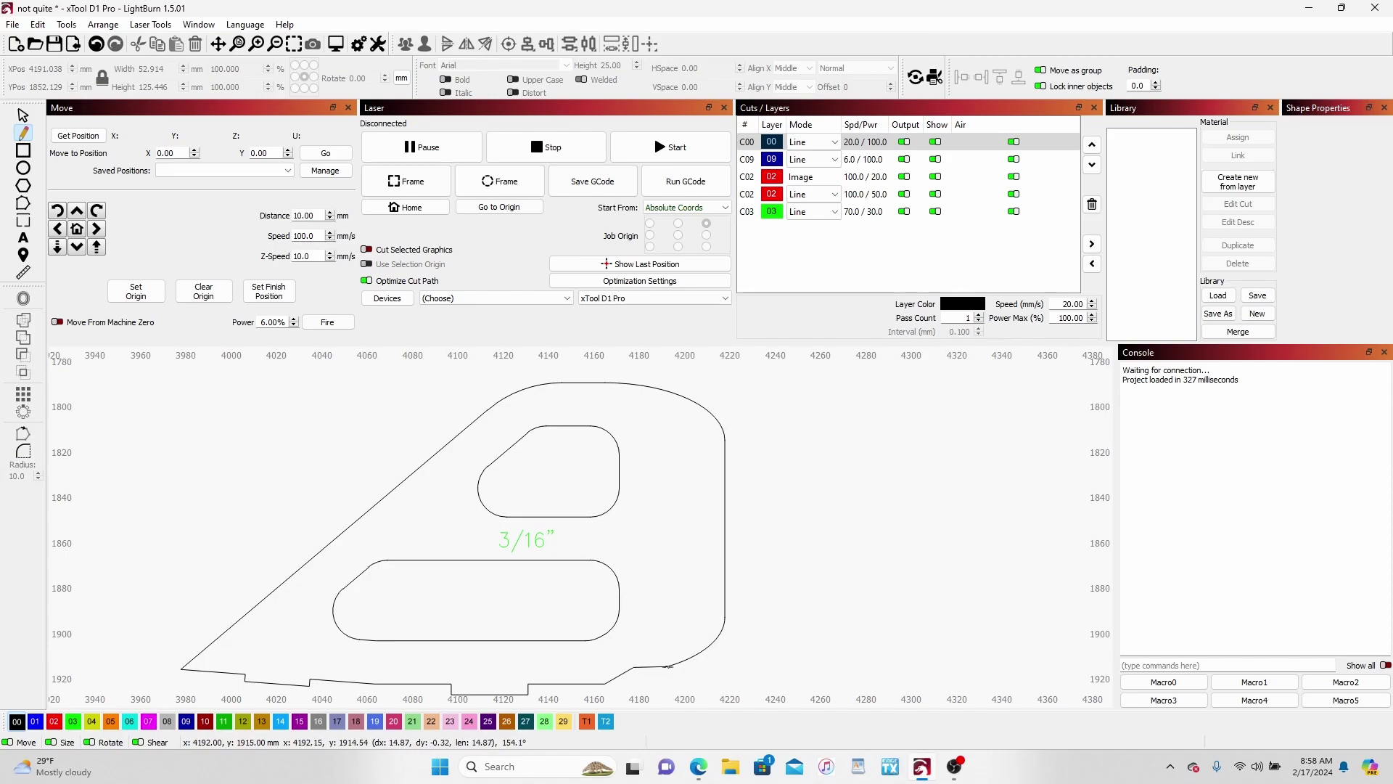
click(666, 666)
key(ctrl+z)
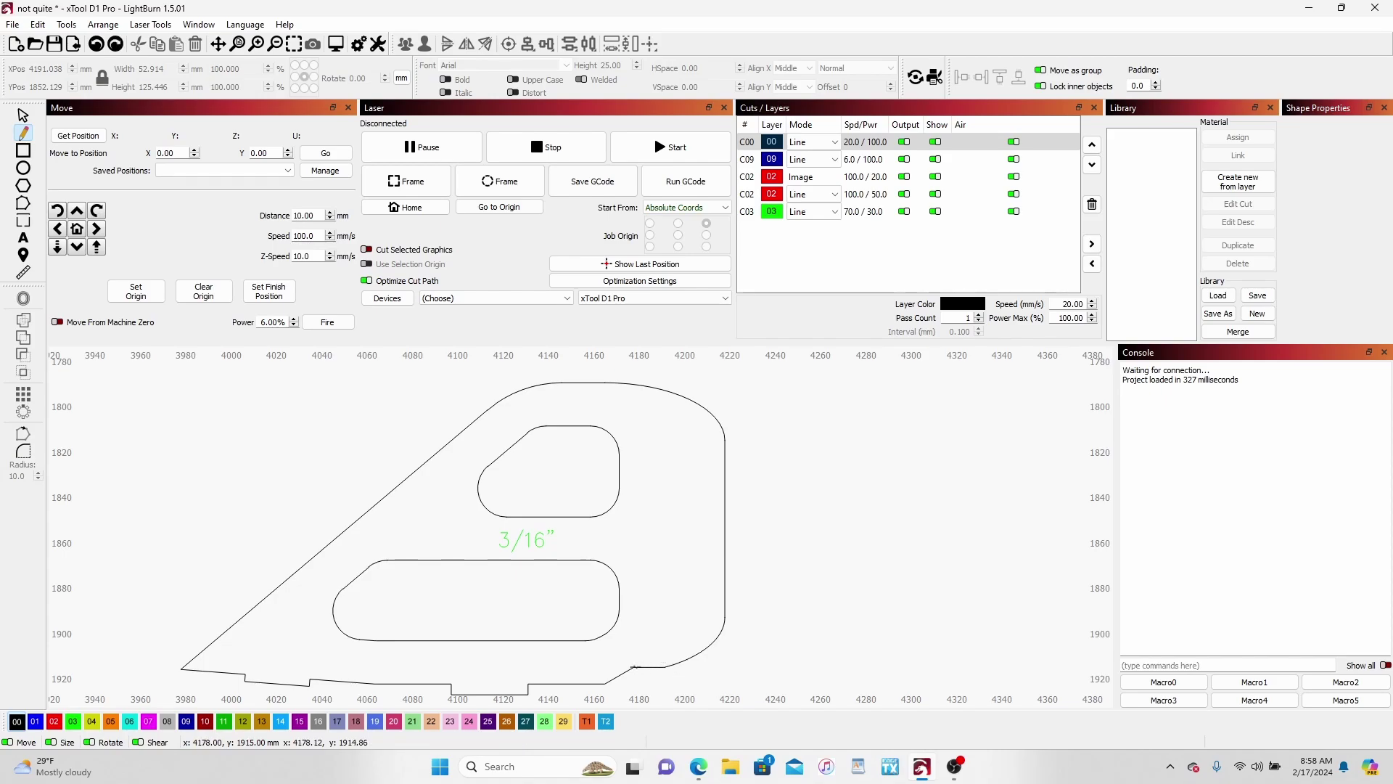
click(637, 667)
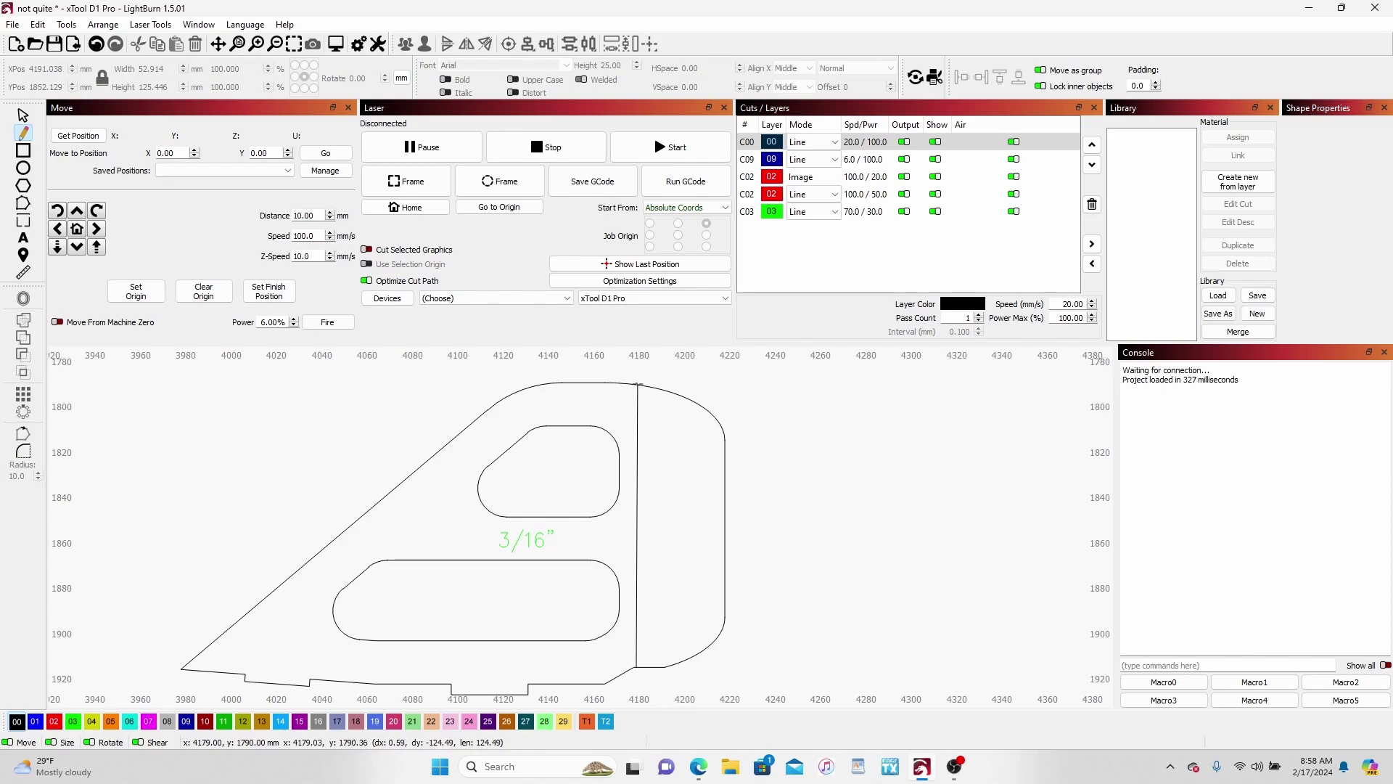
click(638, 385)
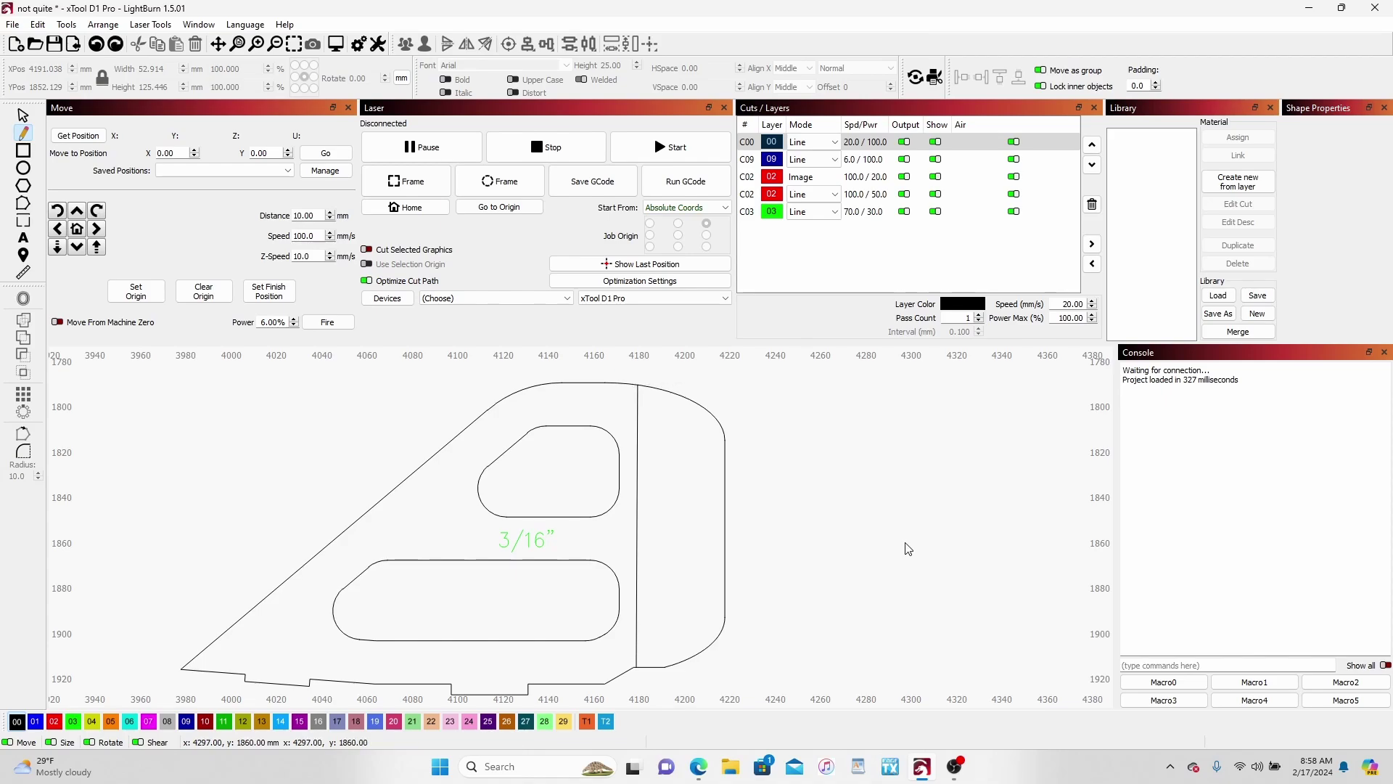
scroll(907, 549, down, 2)
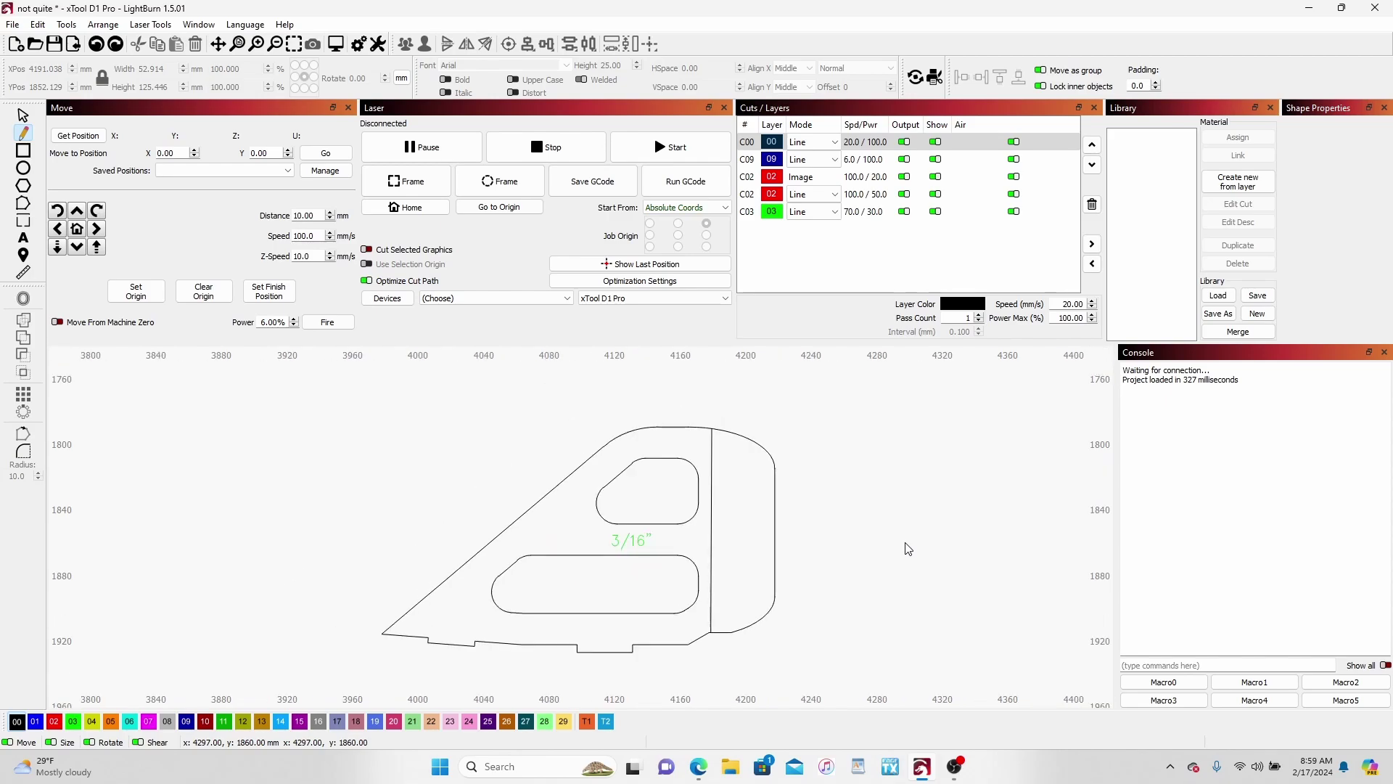
click(23, 115)
drag(361, 385, 824, 715)
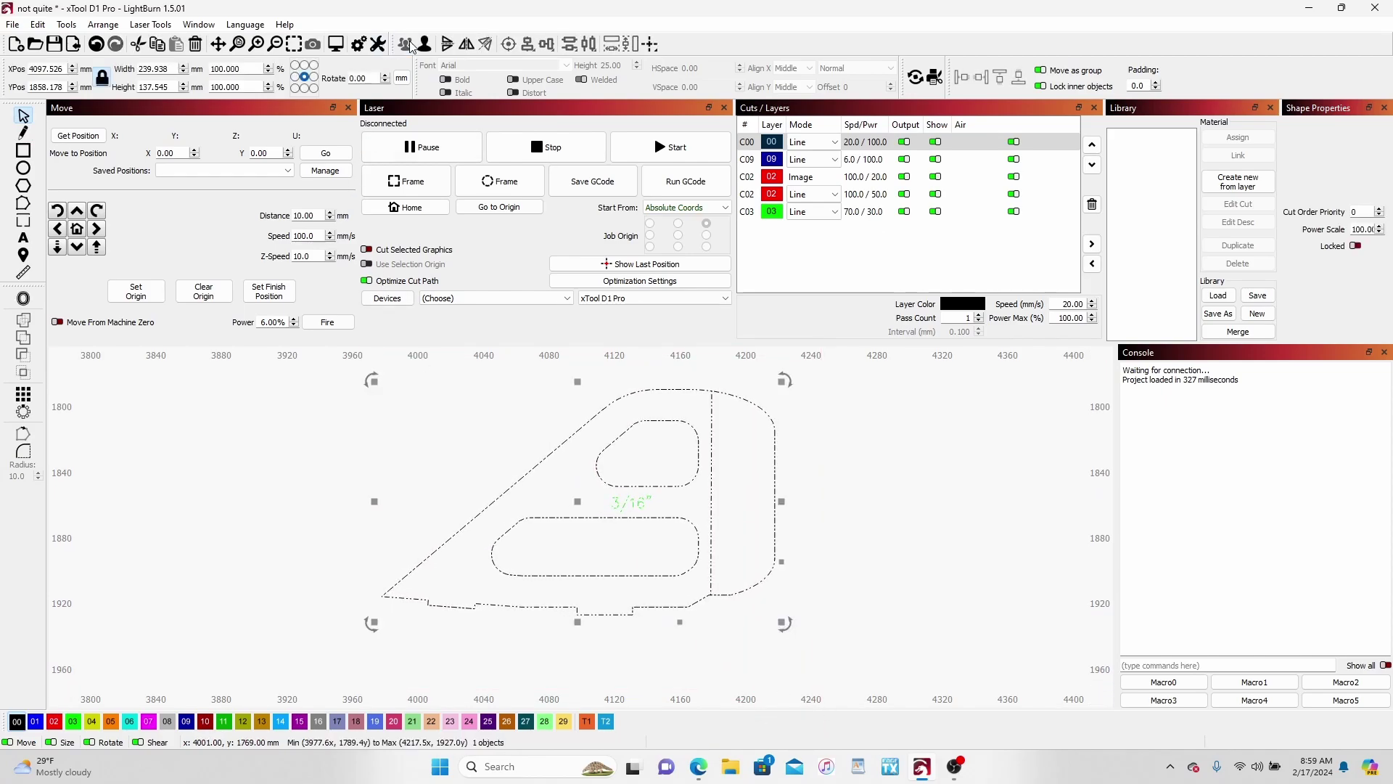
click(882, 520)
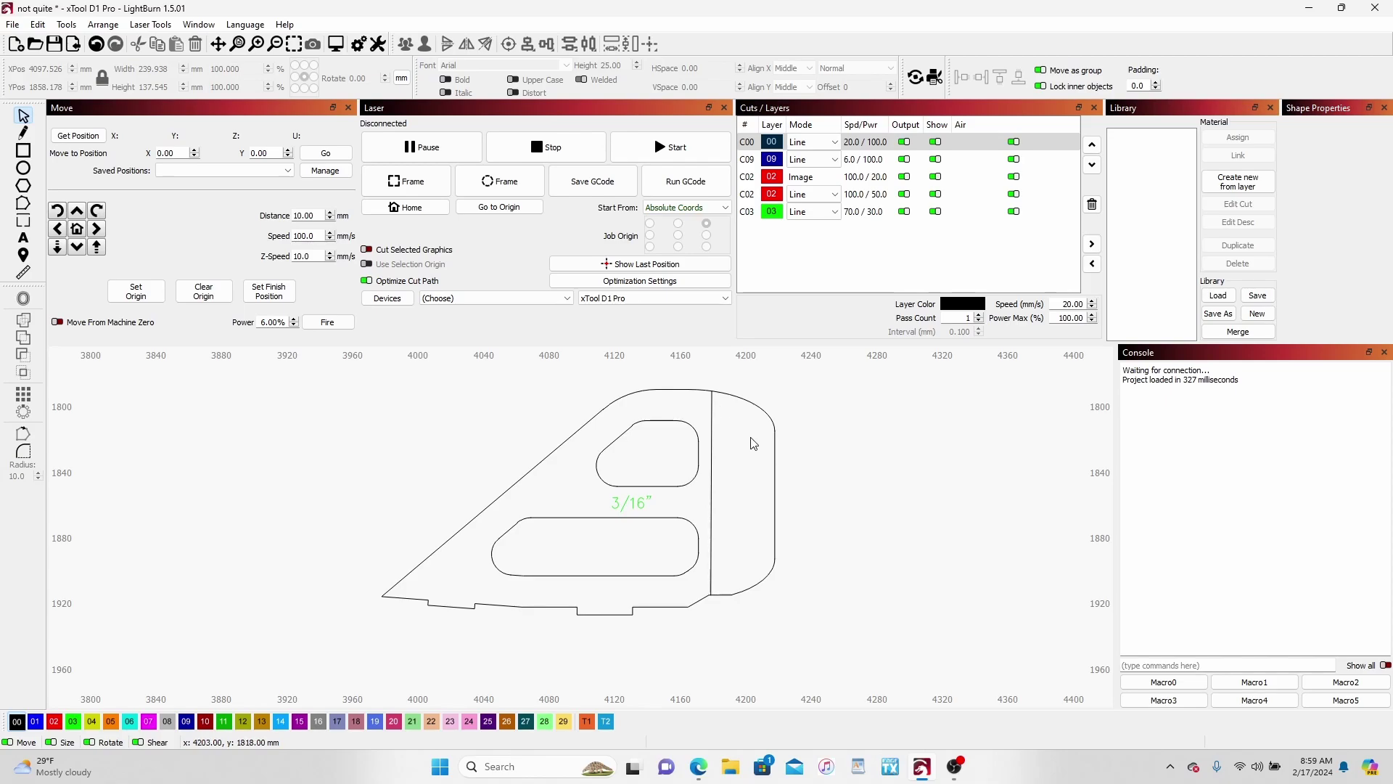
Ungroup the long tapered fuselage part into separate pieces
drag(857, 560, 863, 625)
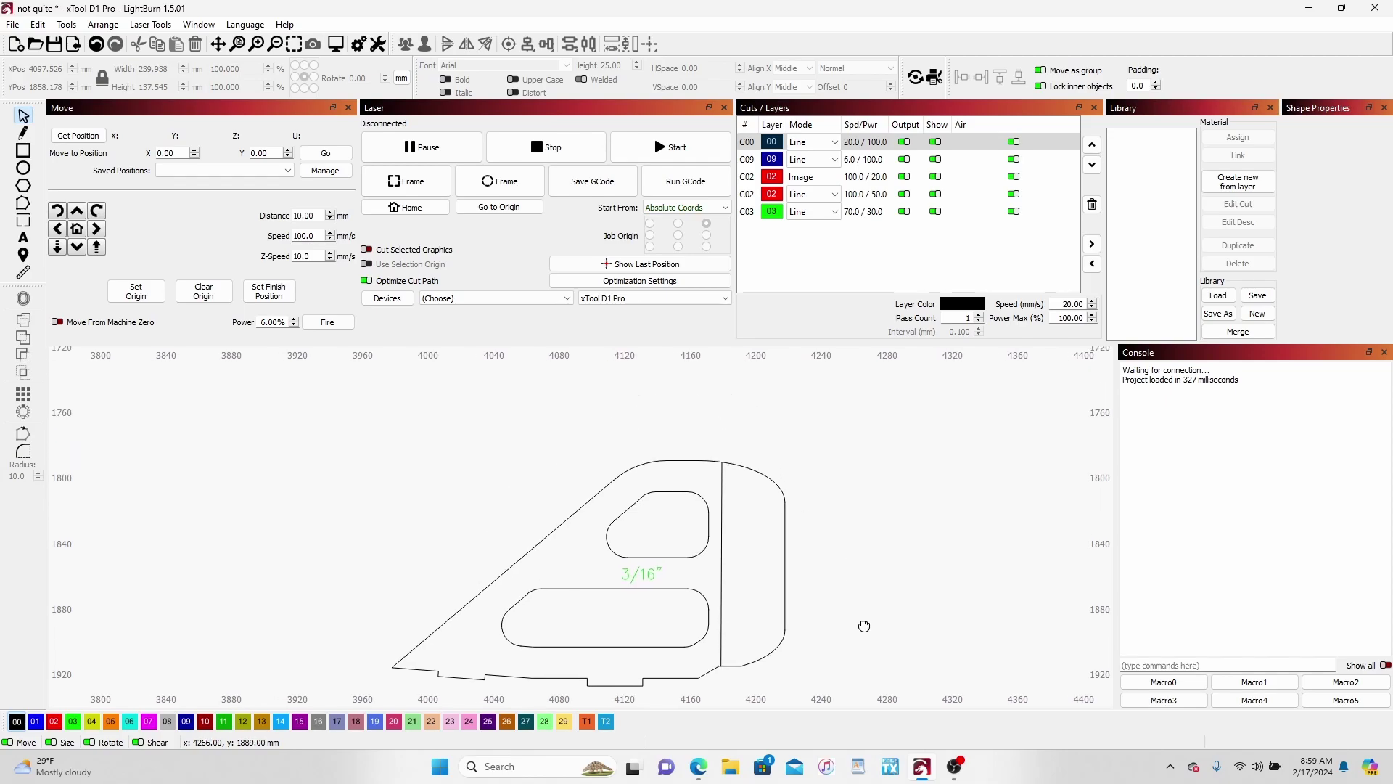
scroll(864, 626, down, 4)
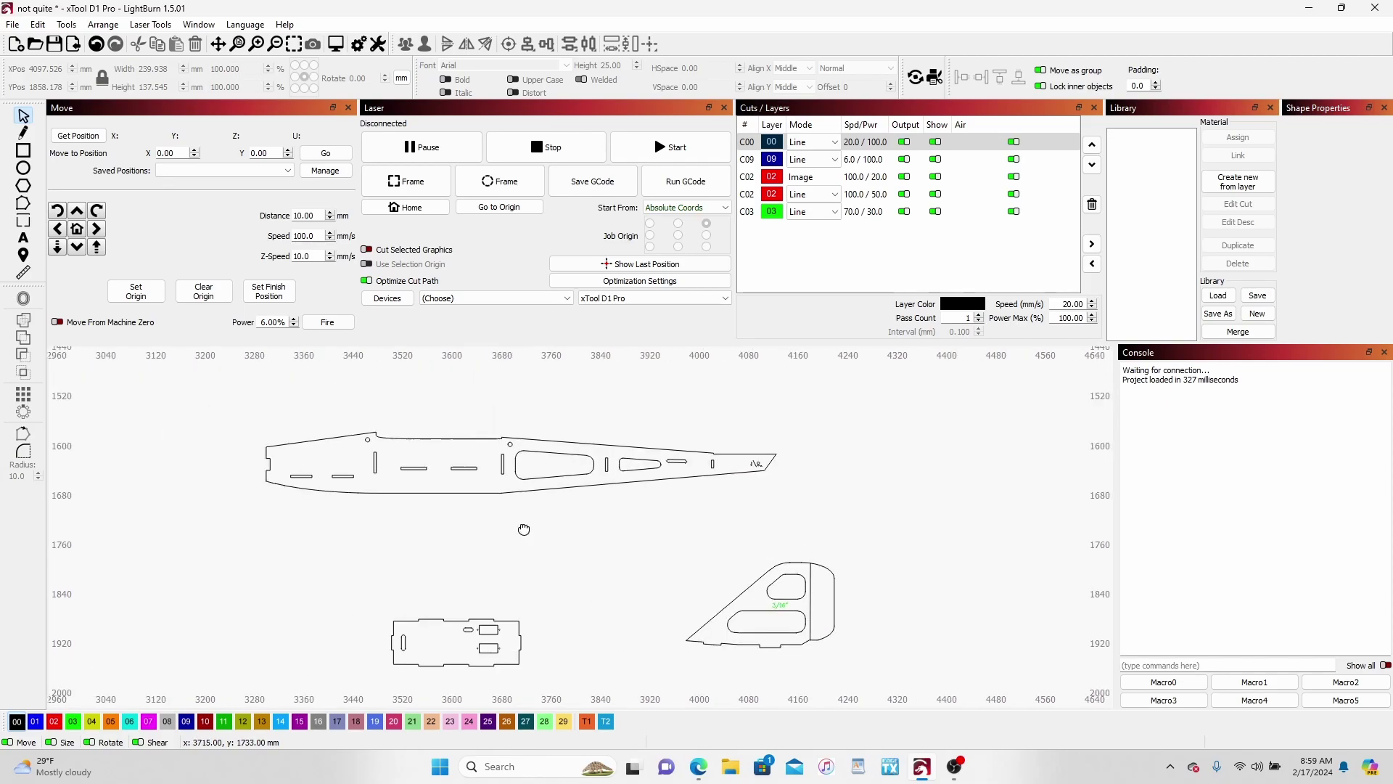
drag(524, 529, 632, 564)
scroll(632, 565, down, 1)
scroll(631, 565, up, 3)
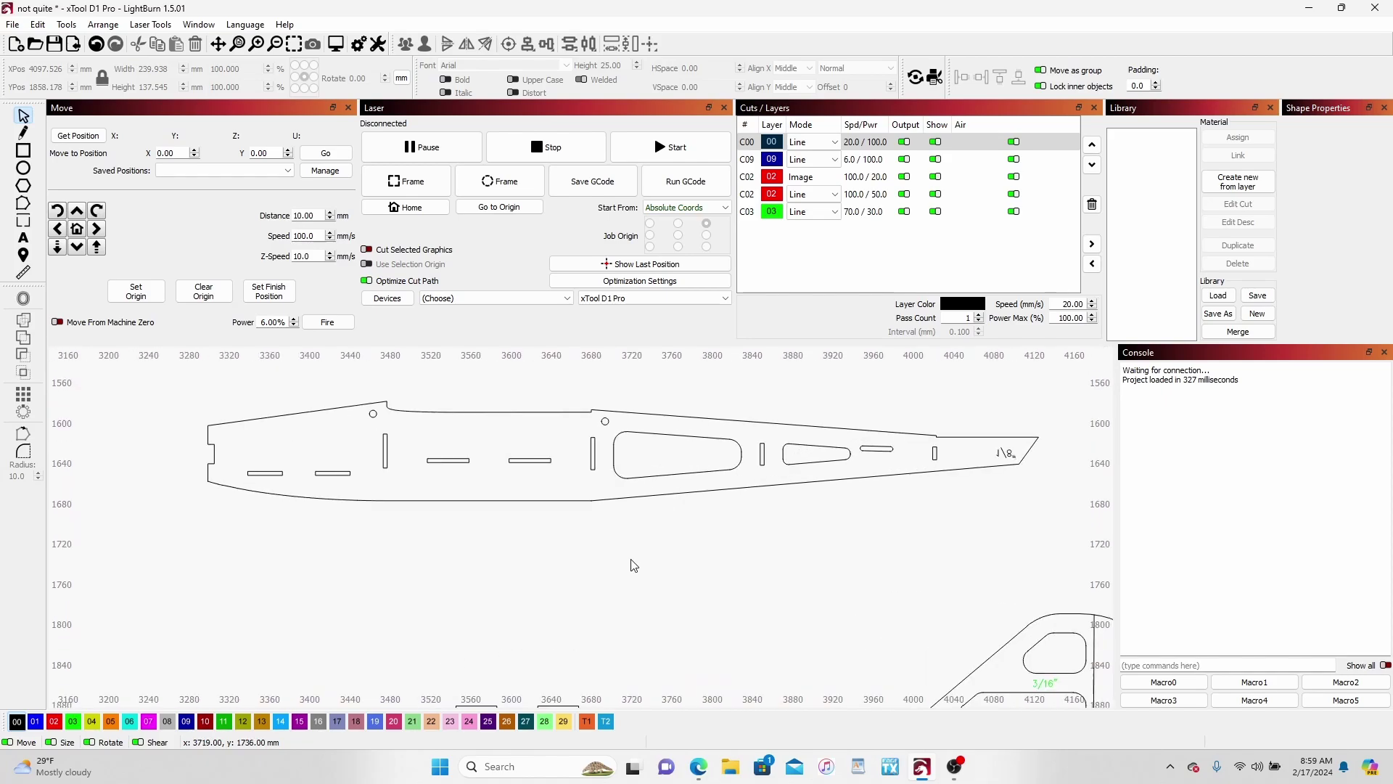
click(526, 500)
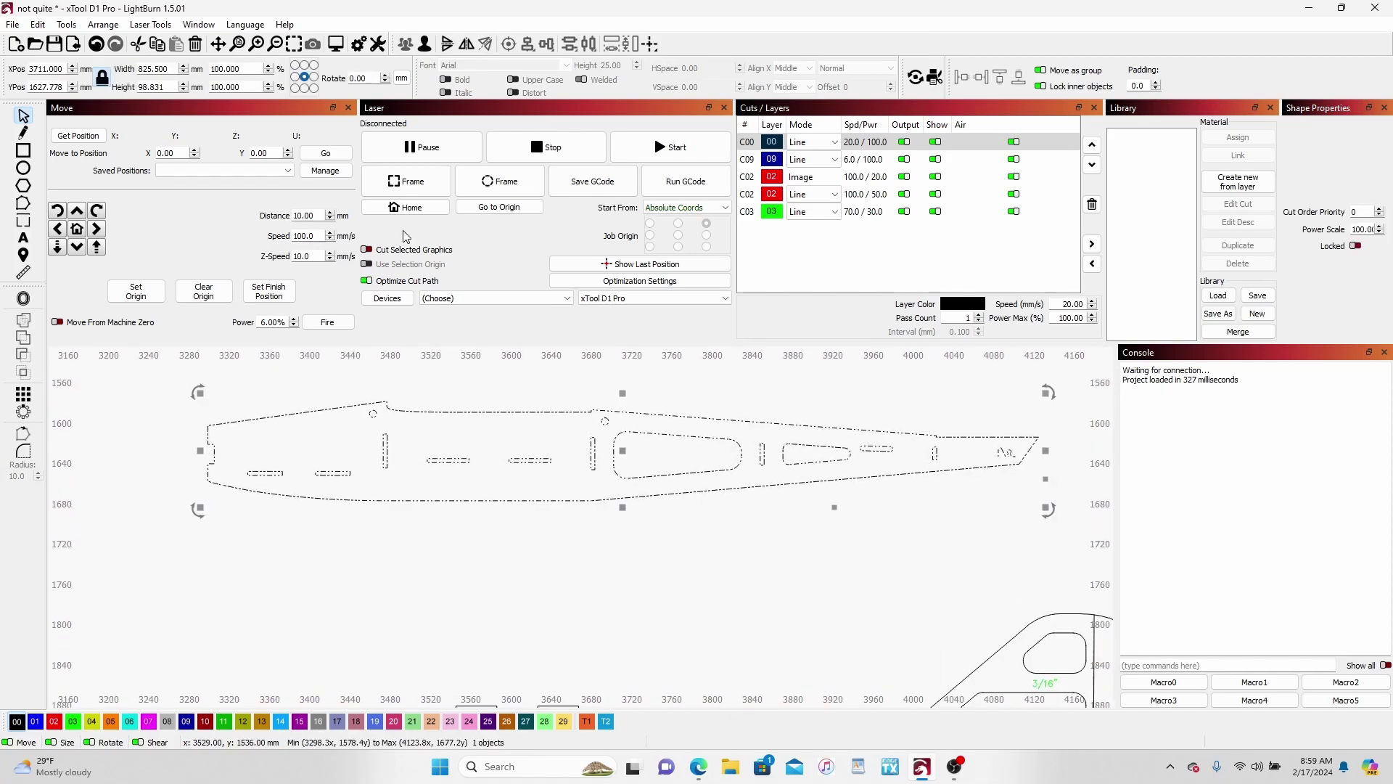
click(425, 45)
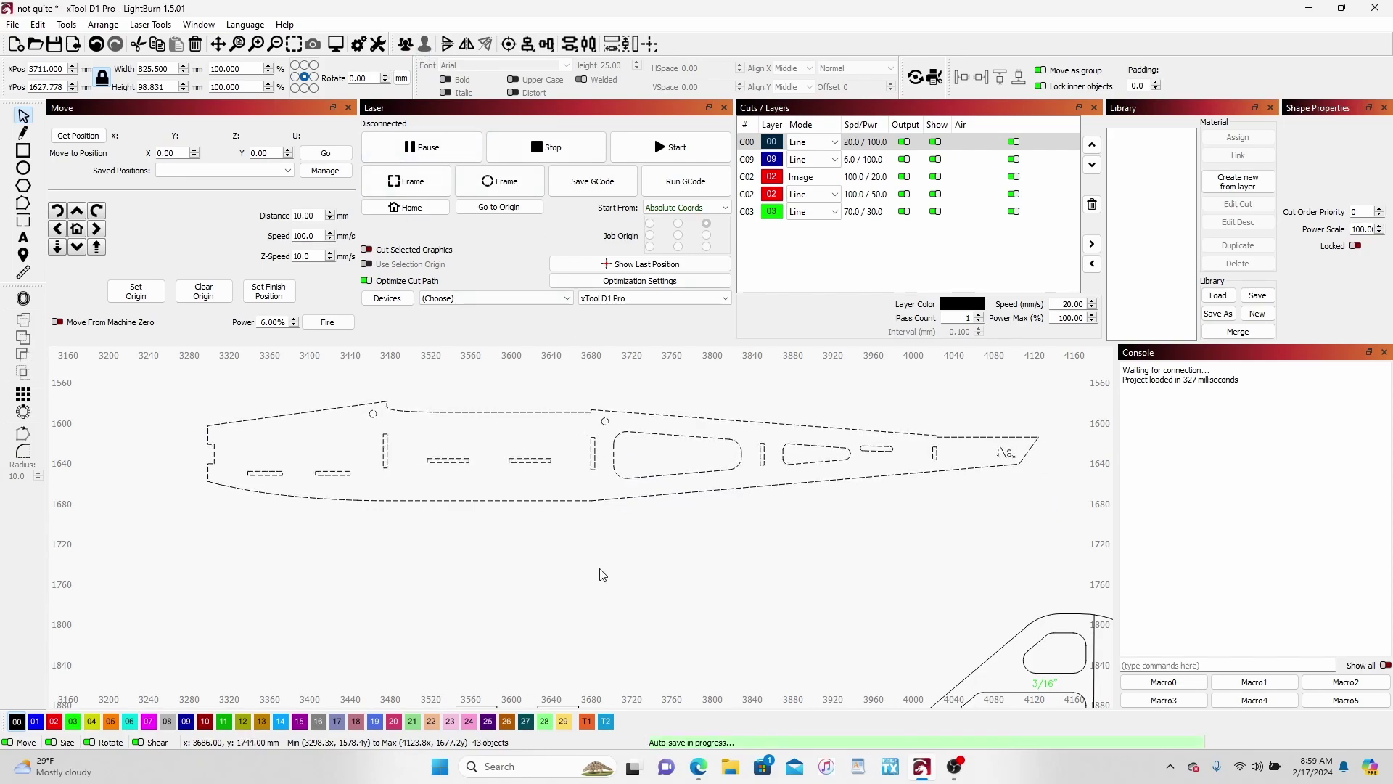
Flip the mirrored label at the part's tip so it reads 1/8" correctly
scroll(1020, 488, up, 3)
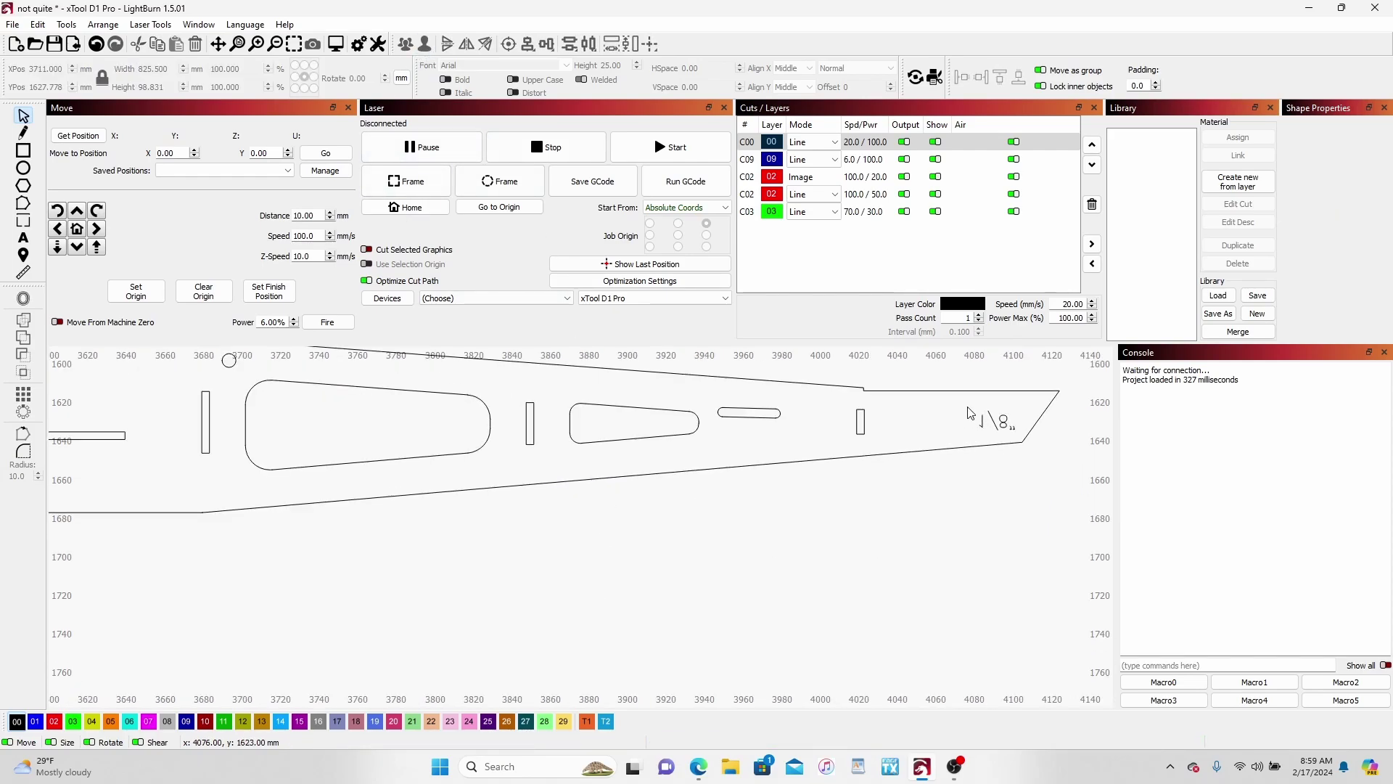
drag(971, 404, 1020, 443)
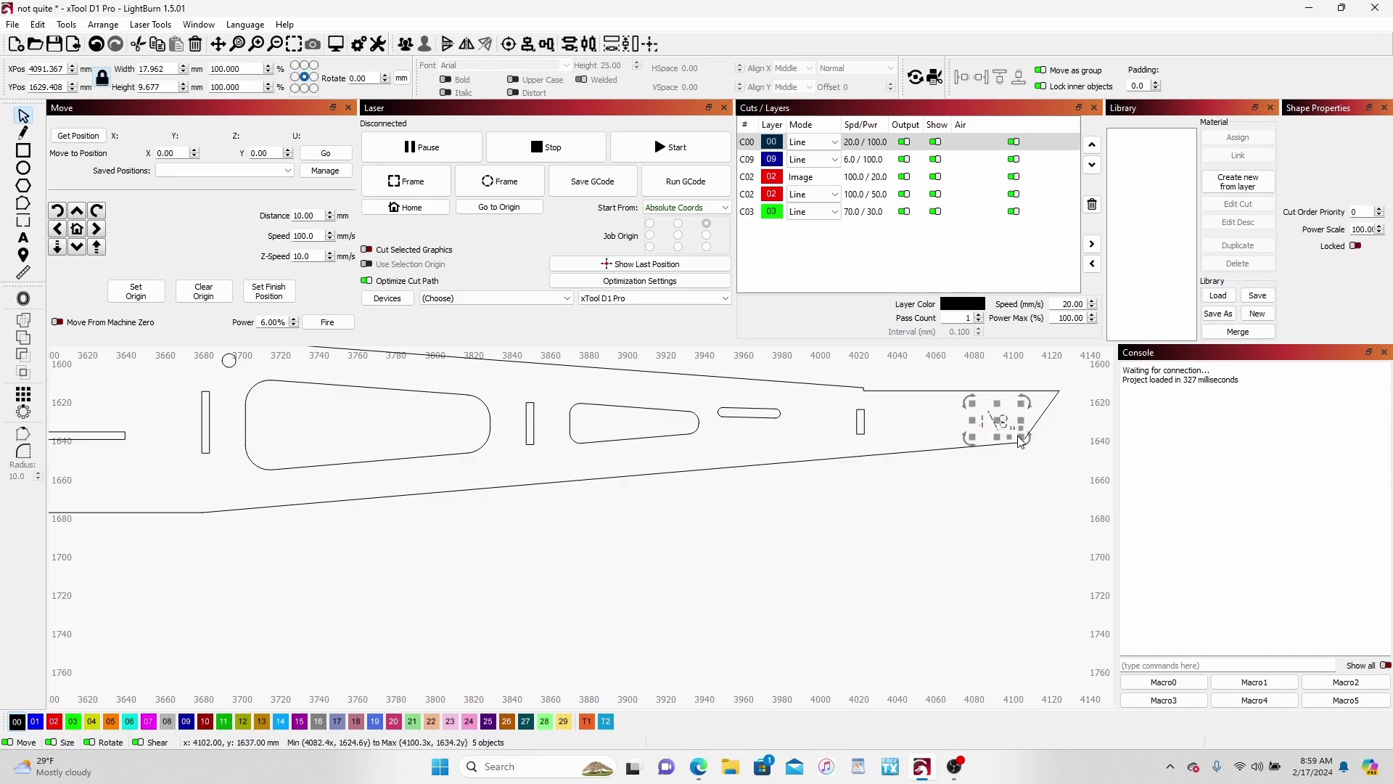
click(468, 48)
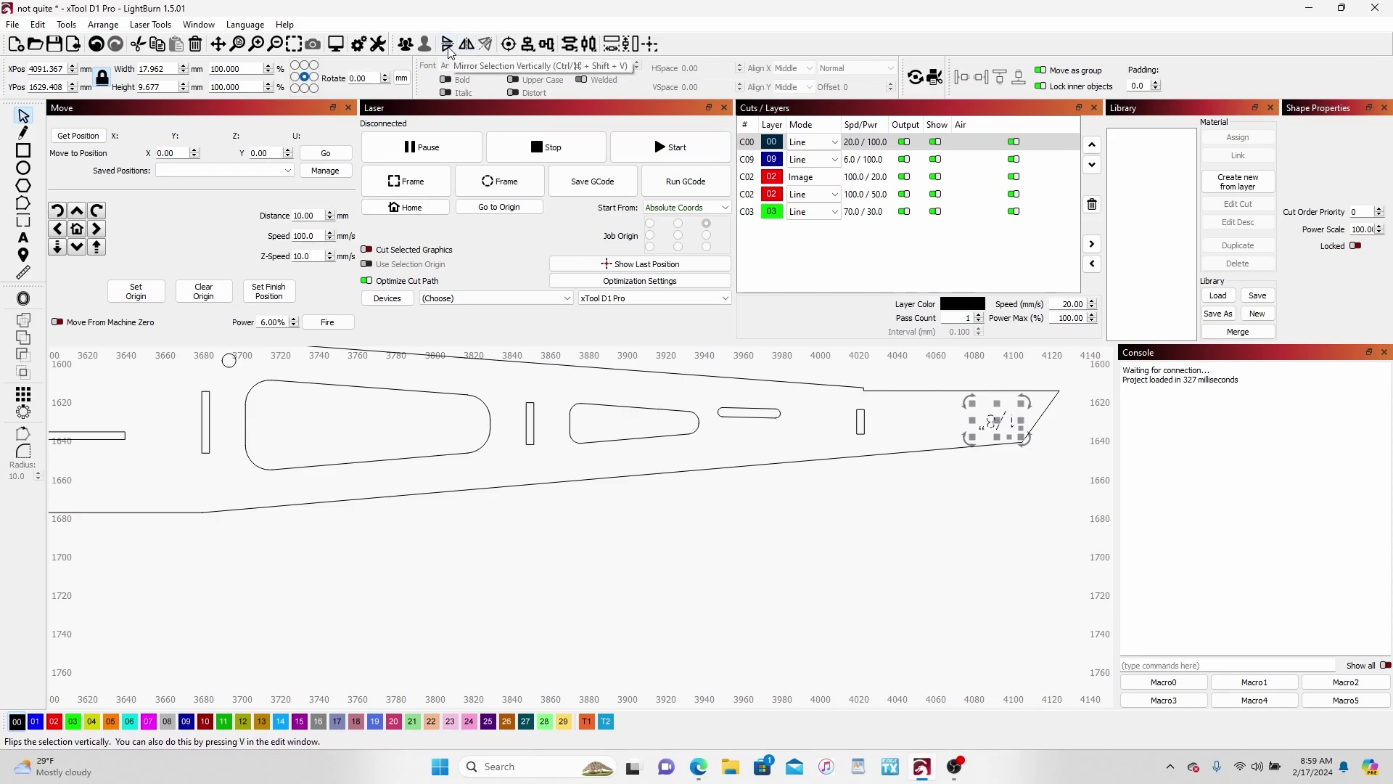
click(449, 48)
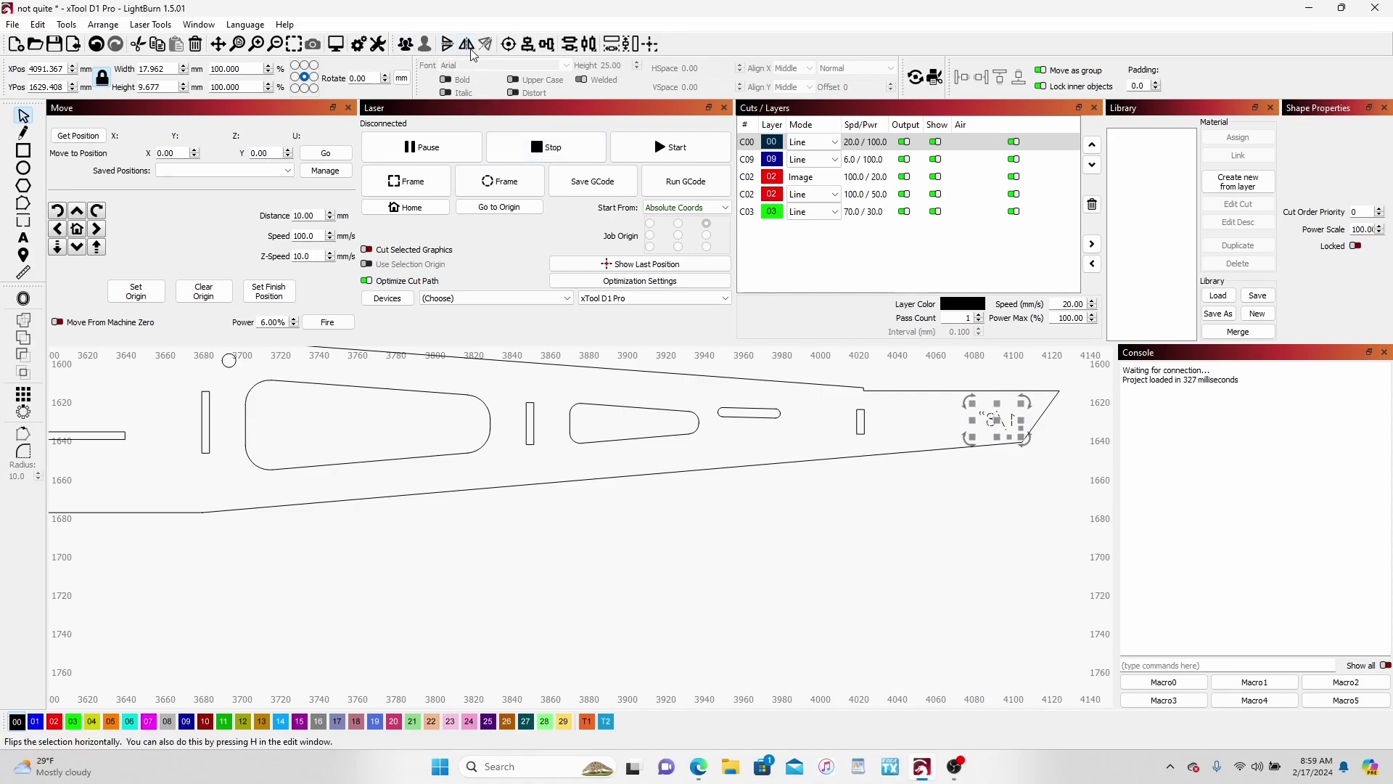
click(468, 50)
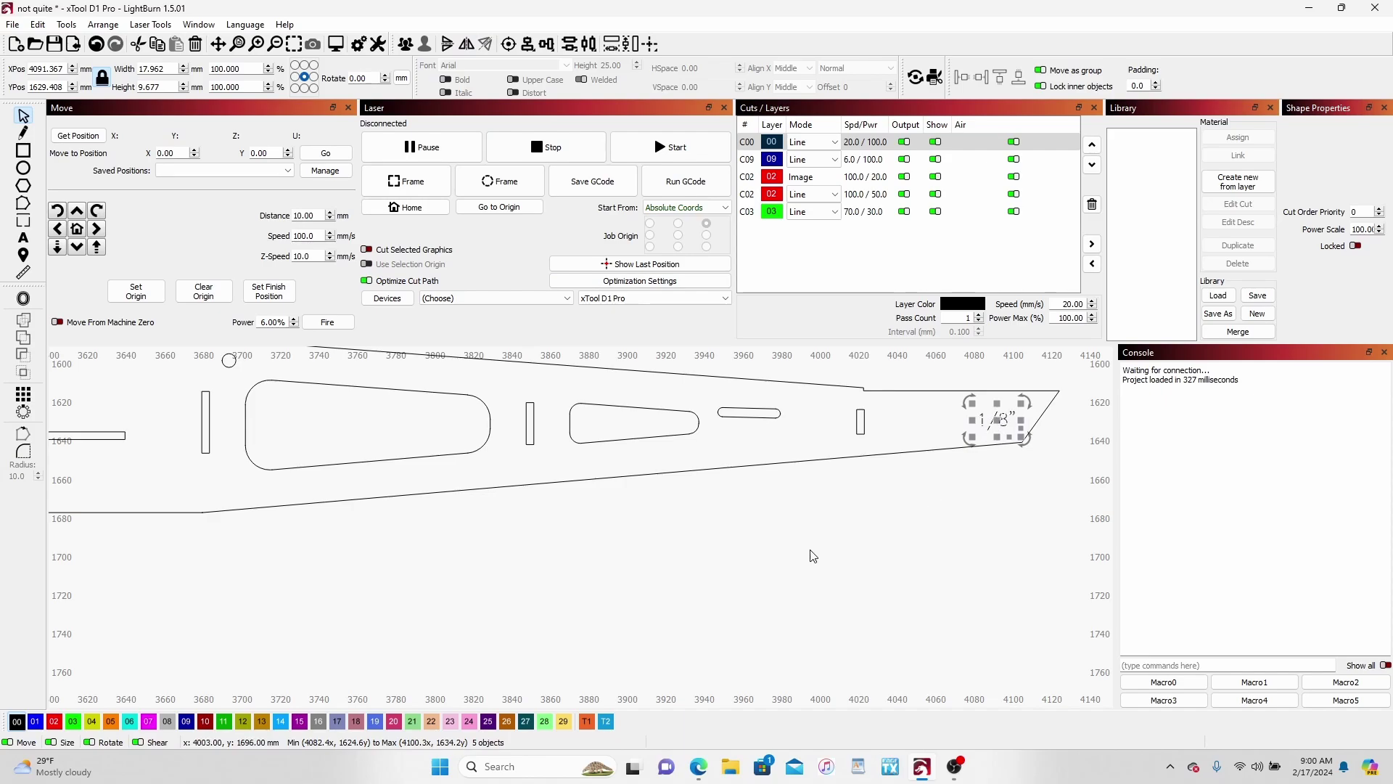
Put the 1/8" label on green layer 03 and turn off C03 output
click(75, 720)
click(936, 523)
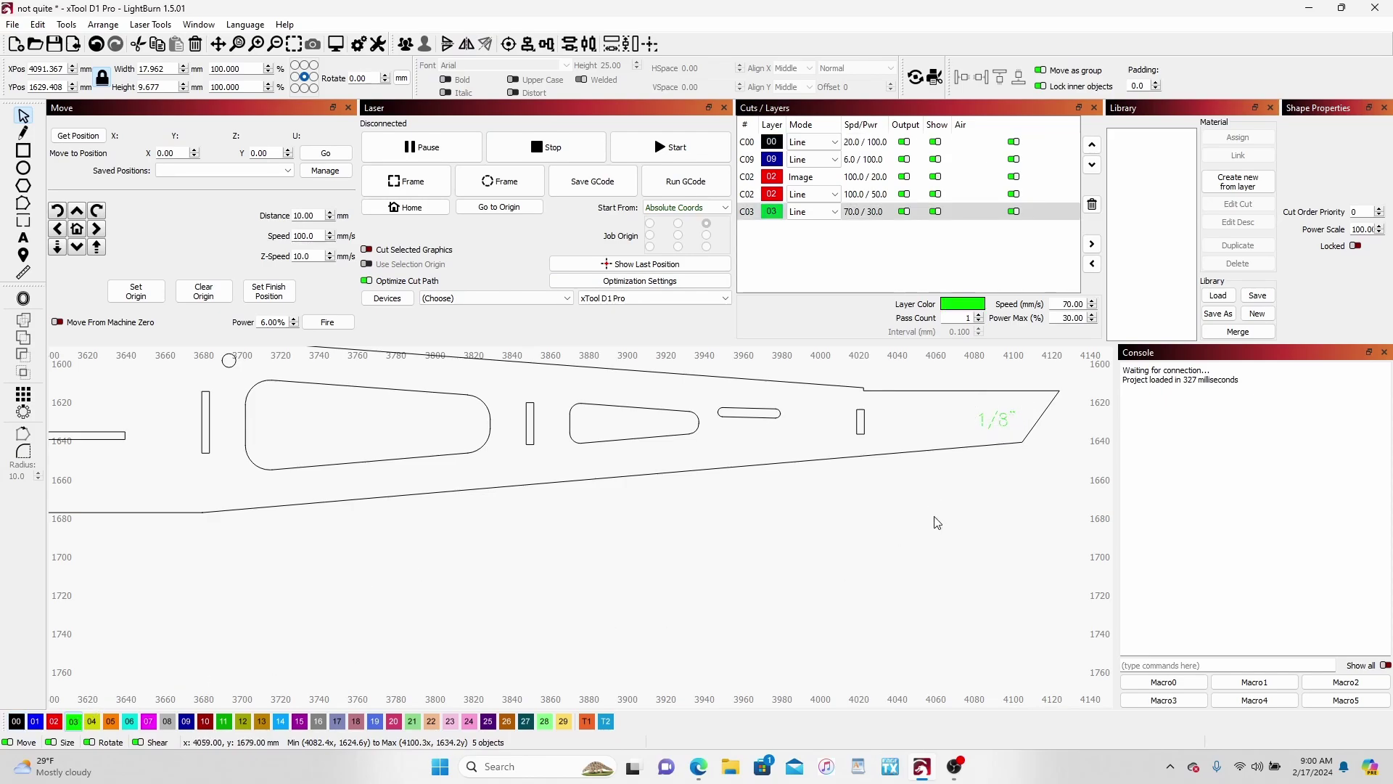
click(904, 211)
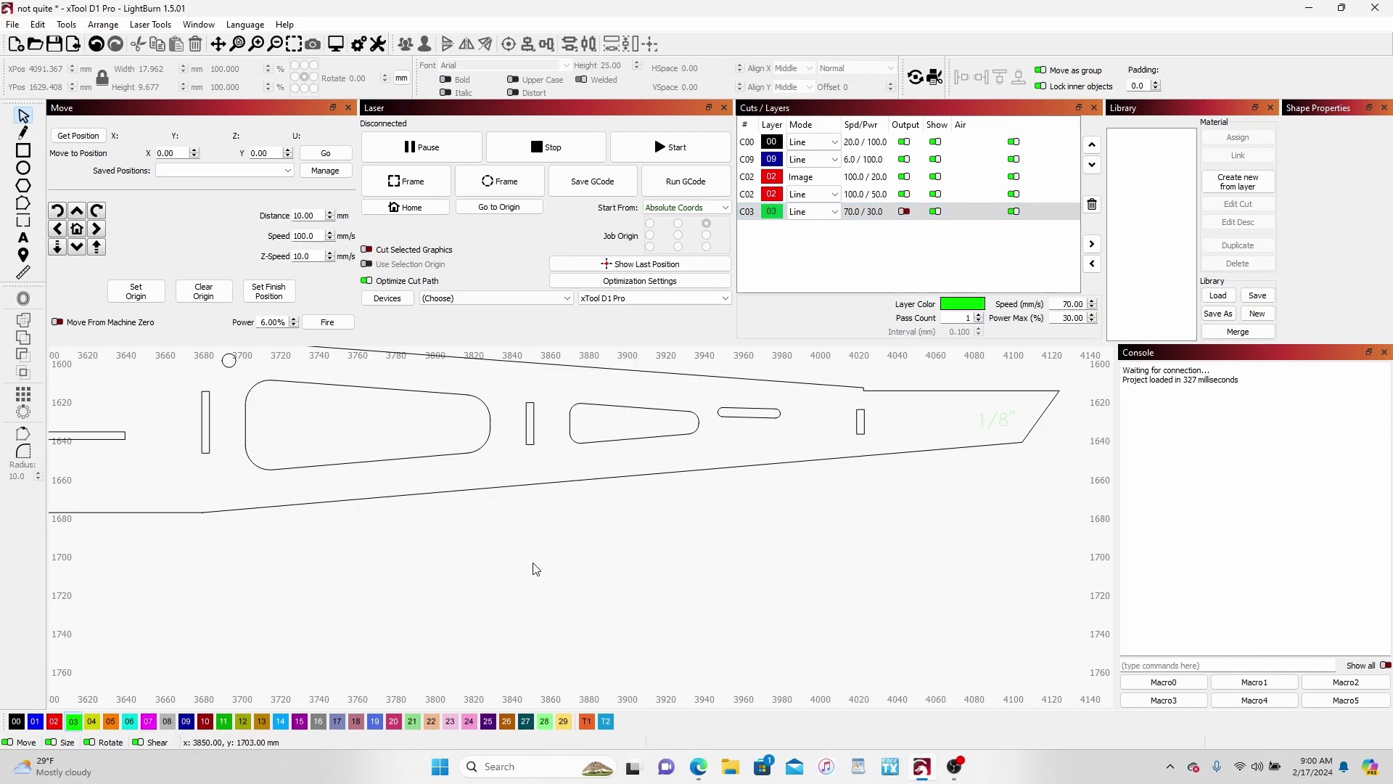
Draw a layer-03 horizontal line at mid-height across the leftmost slot, from left edge to right edge
scroll(537, 566, down, 2)
drag(407, 579, 835, 567)
scroll(383, 501, up, 5)
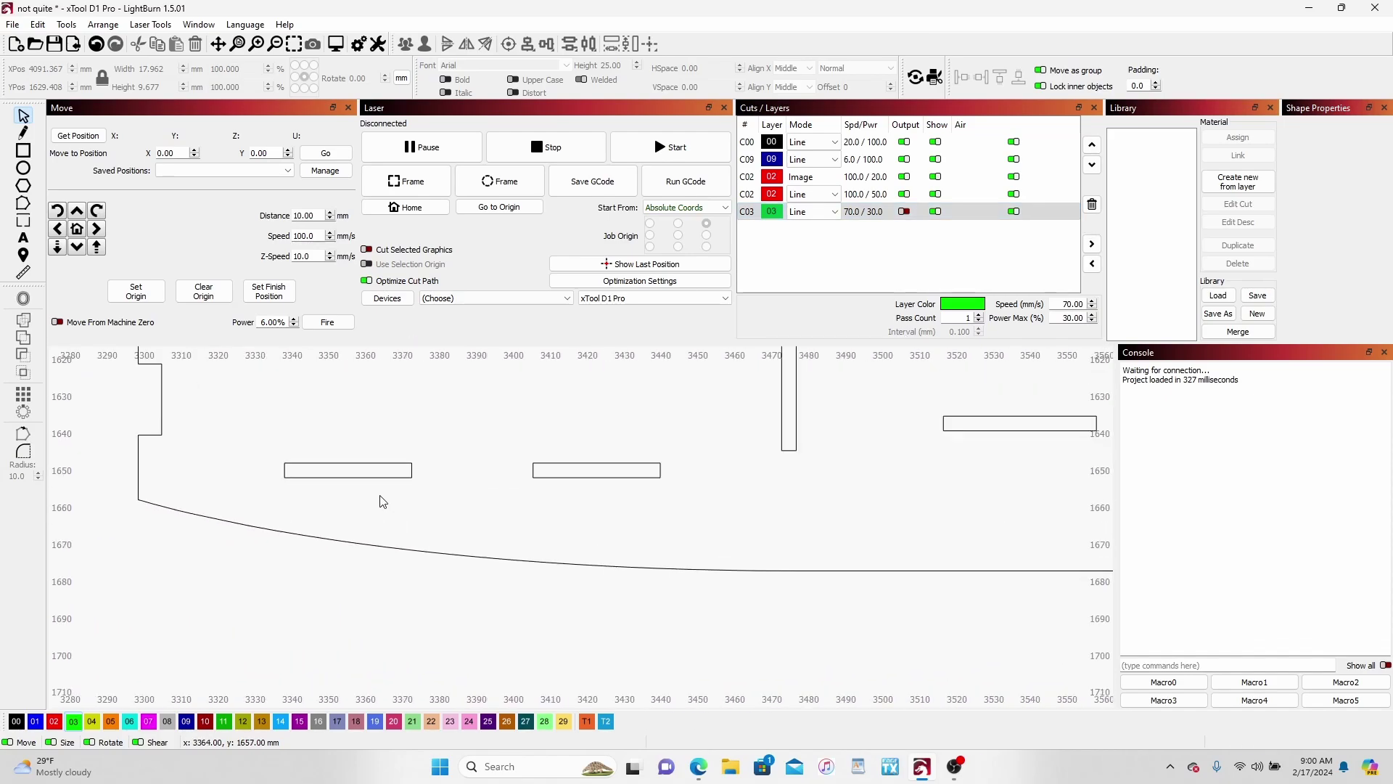
scroll(383, 501, up, 1)
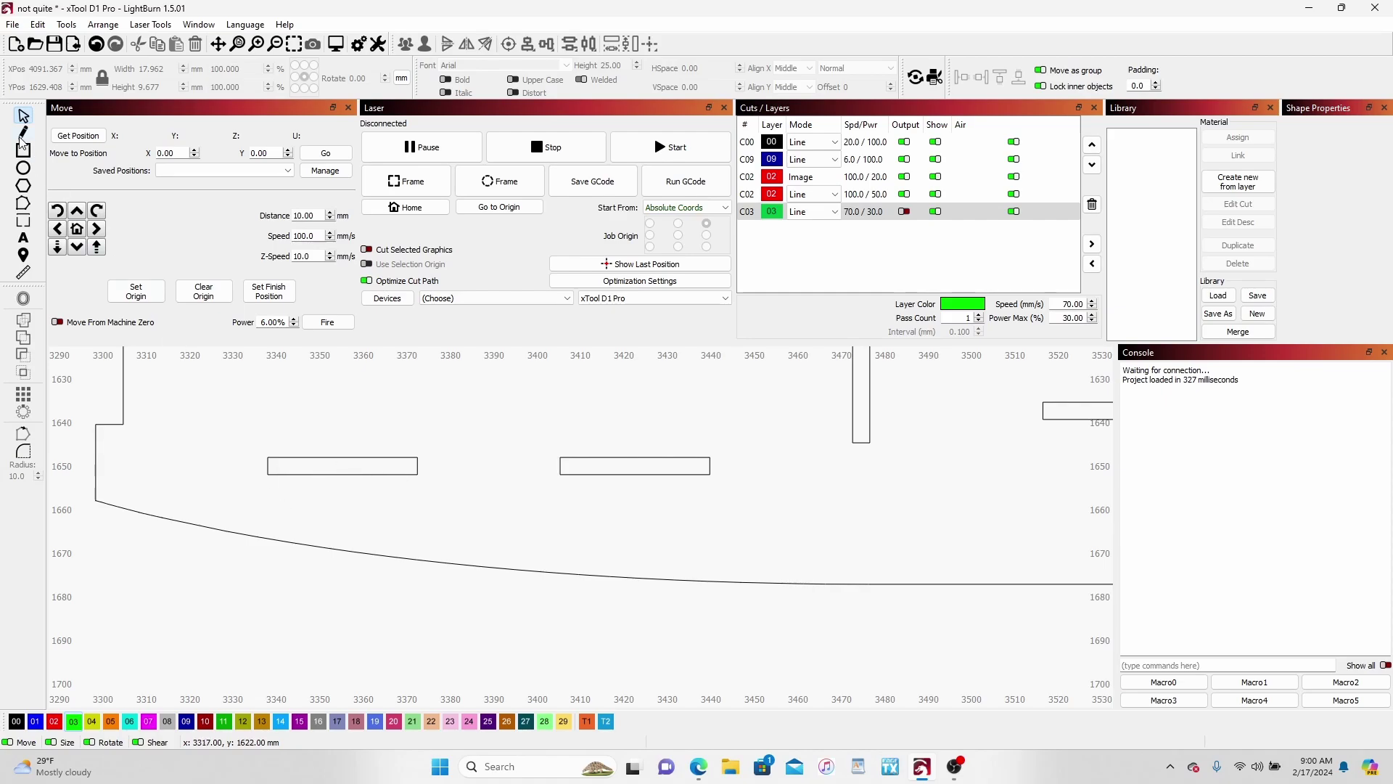
key(ctrl+l)
scroll(267, 482, up, 4)
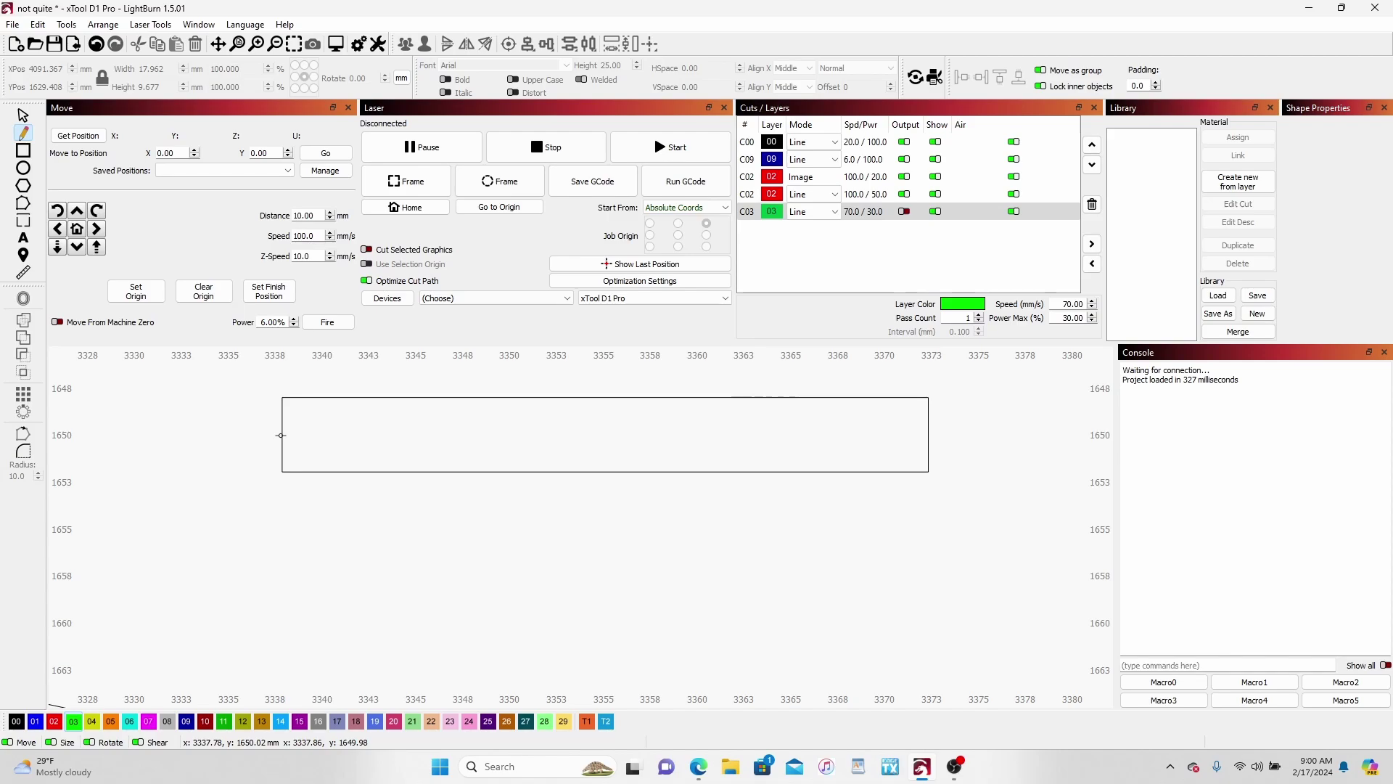
click(281, 435)
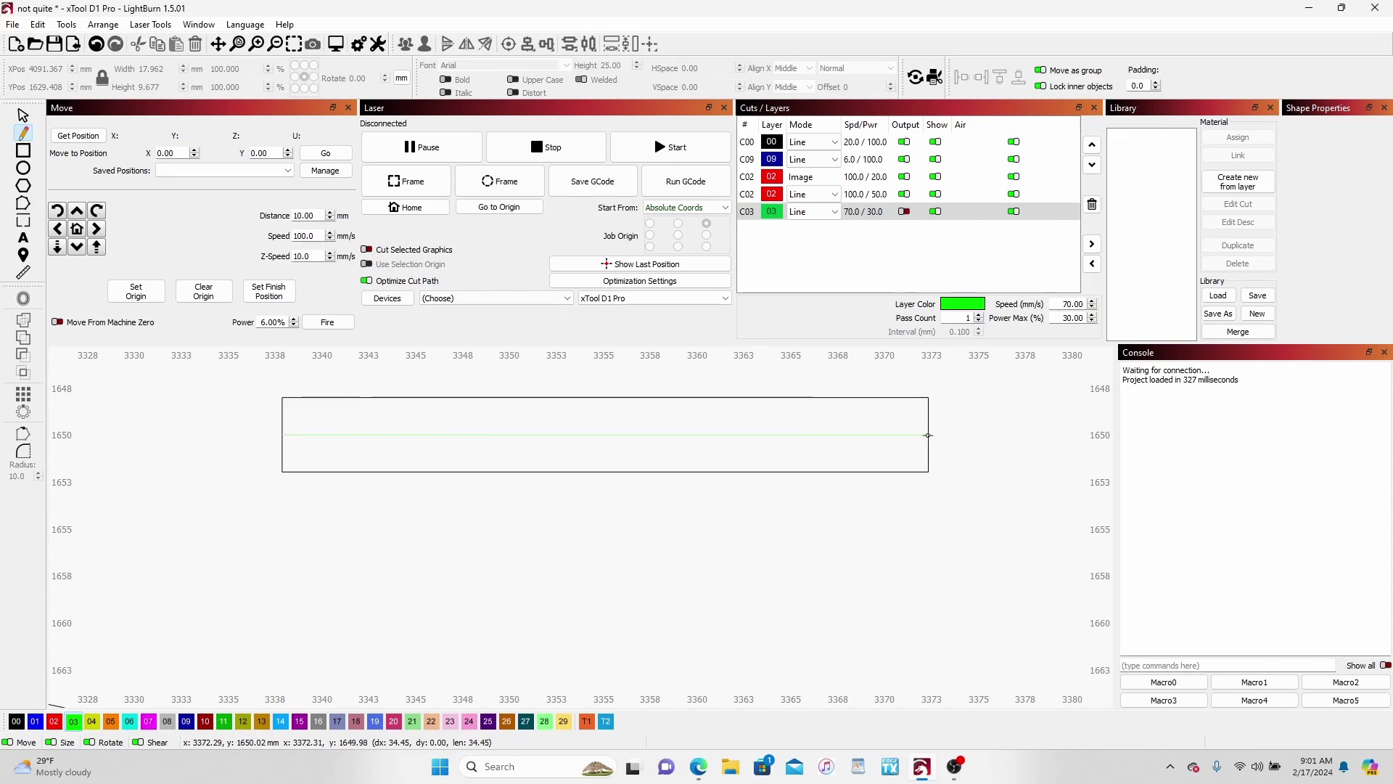
click(928, 435)
Move the slot's horizontal centre line onto blue layer 01 and enable C01 output
right_click(979, 427)
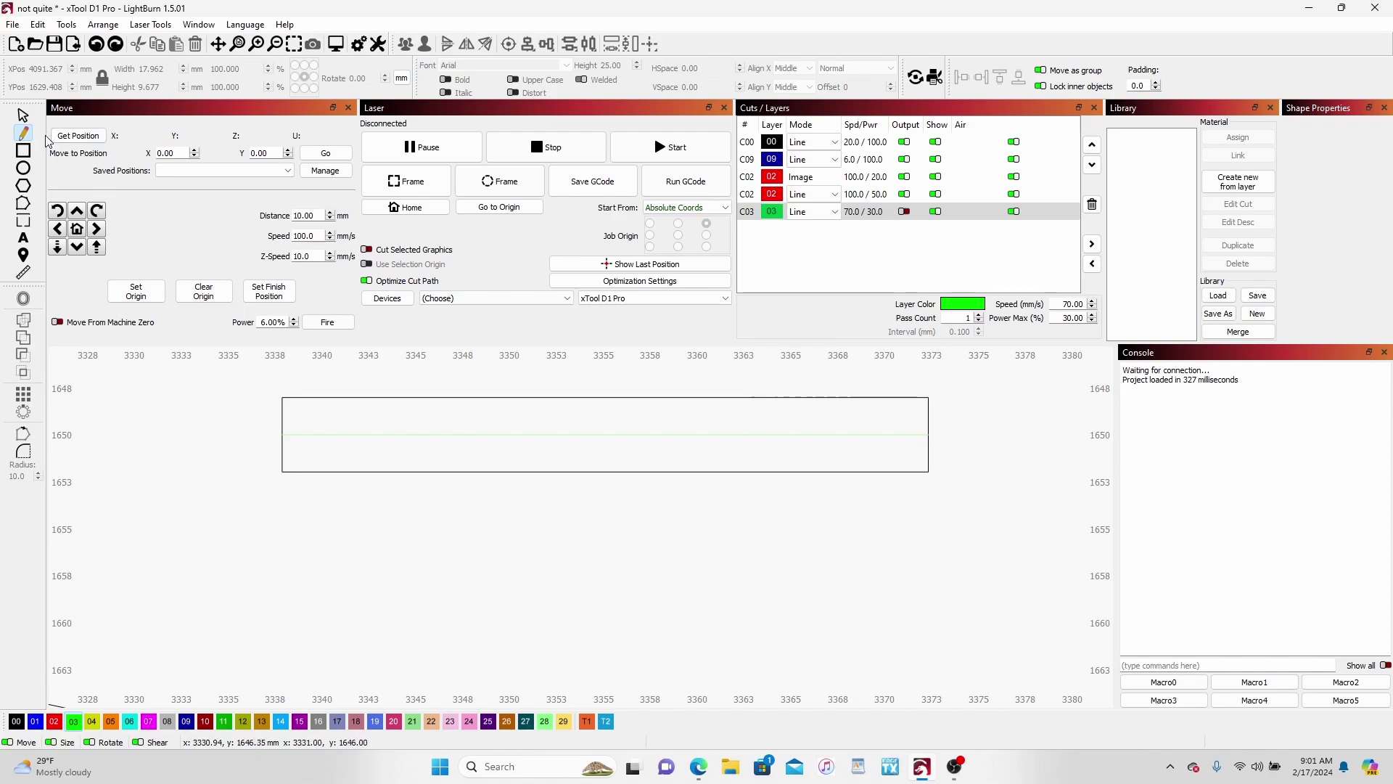
click(24, 118)
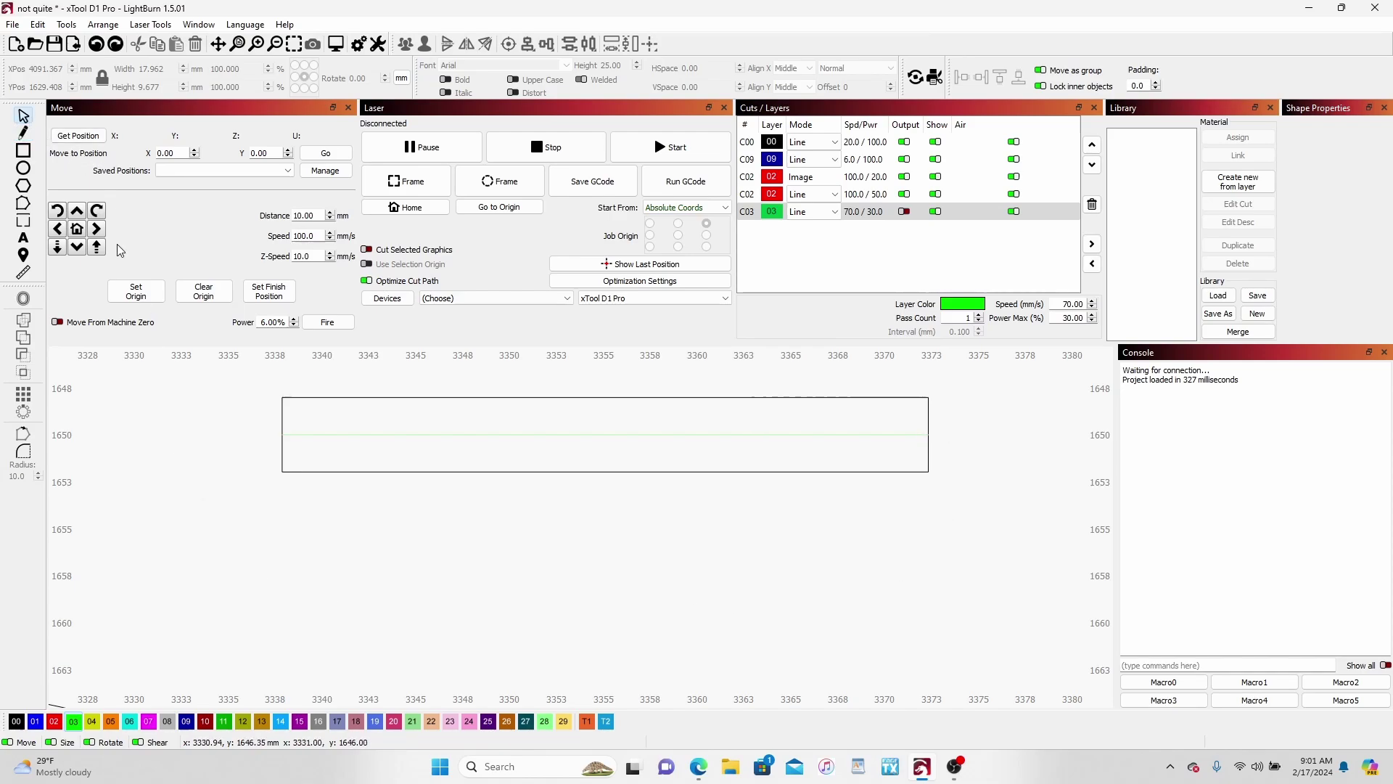
click(326, 438)
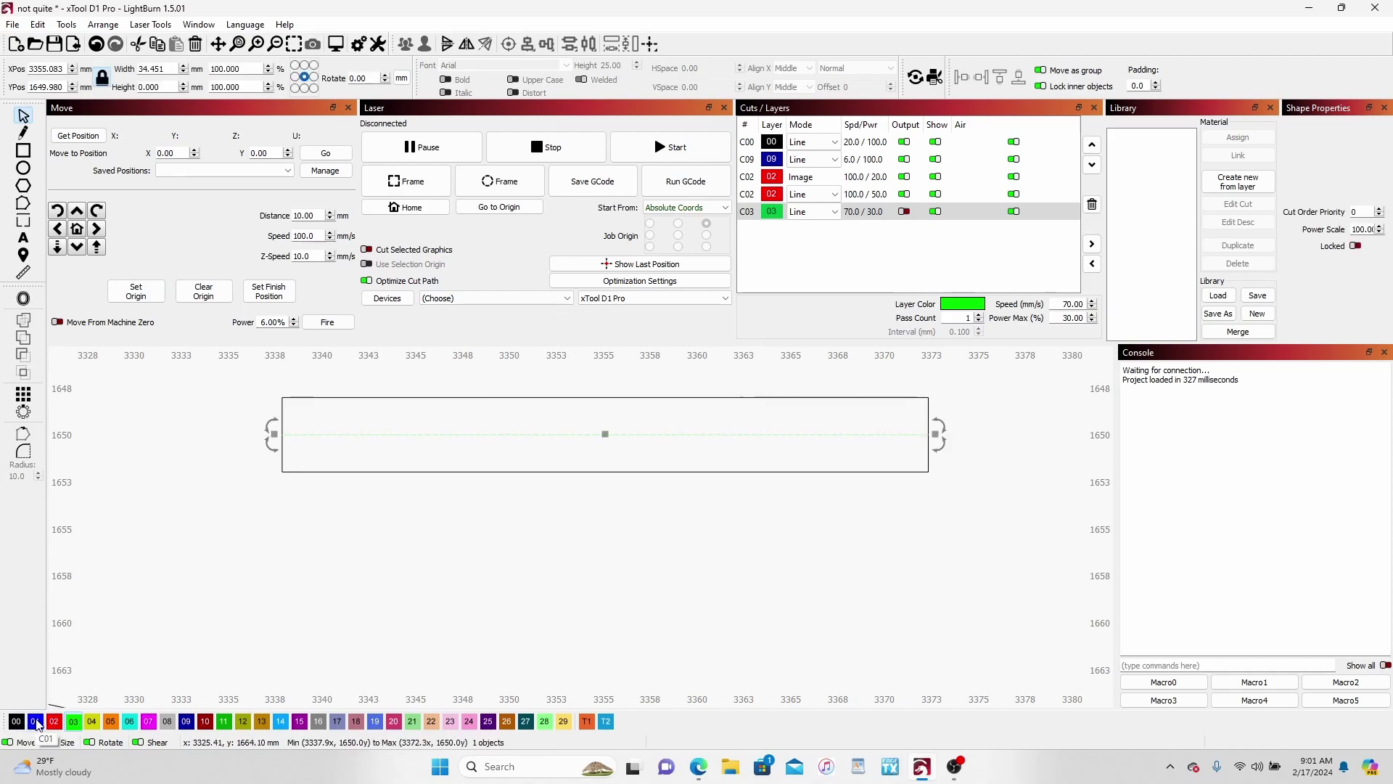
click(34, 722)
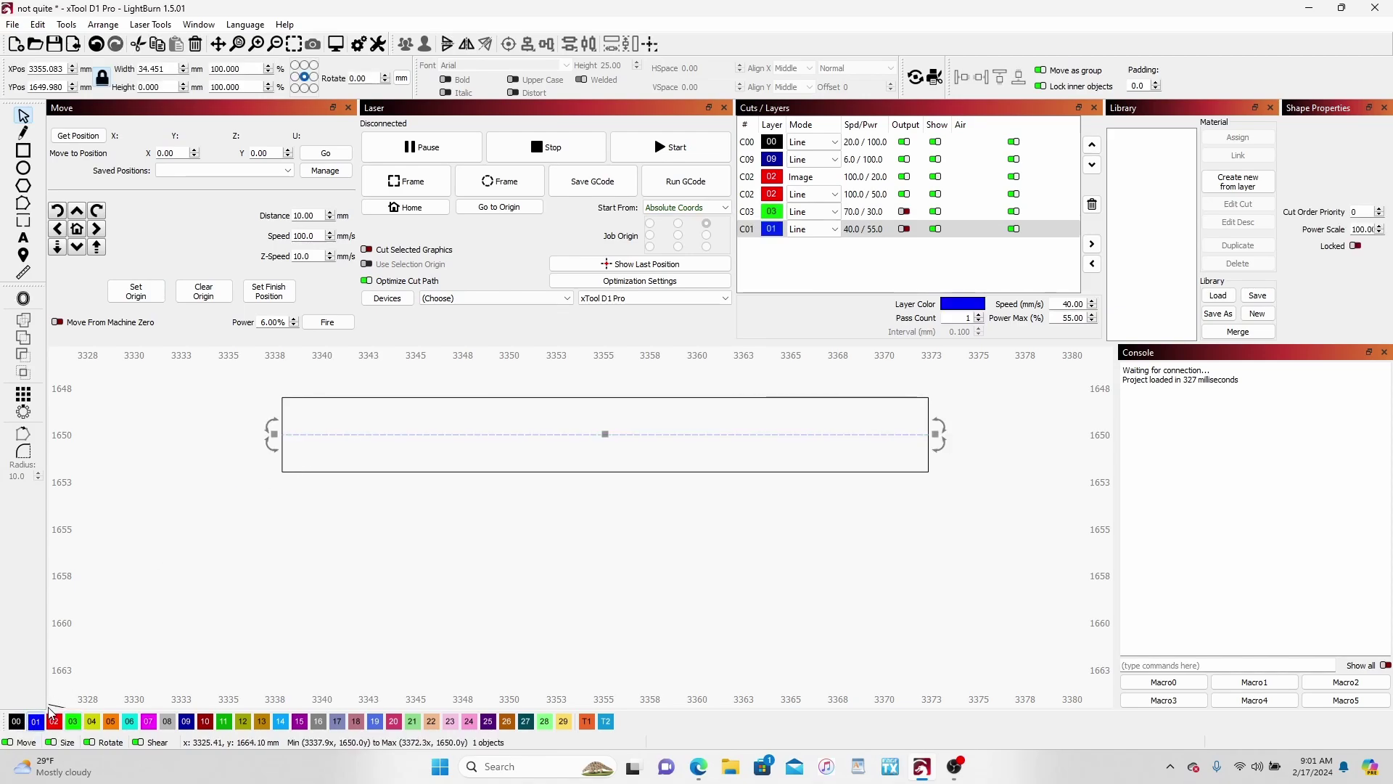
click(904, 229)
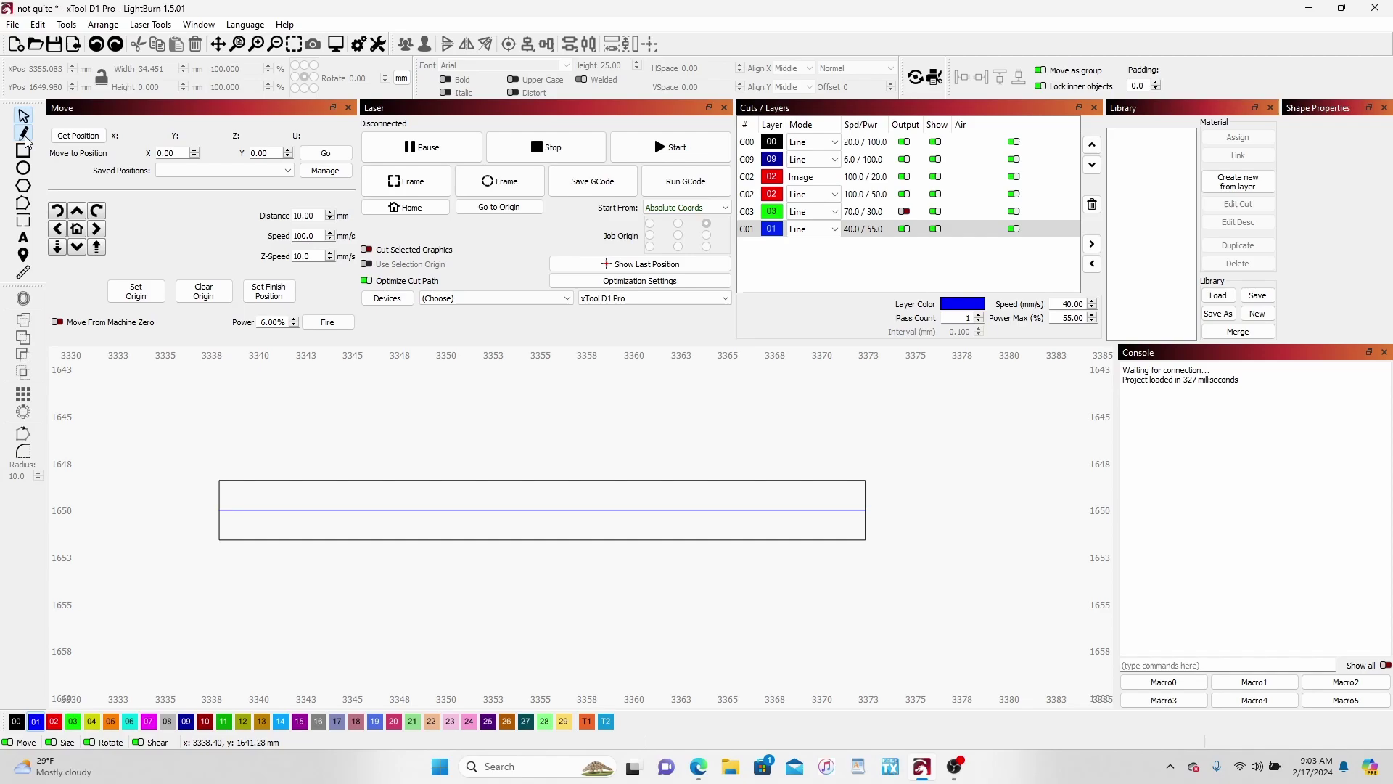
Draw a vertical line across the rectangle's midpoint from its top edge to its bottom edge
click(24, 135)
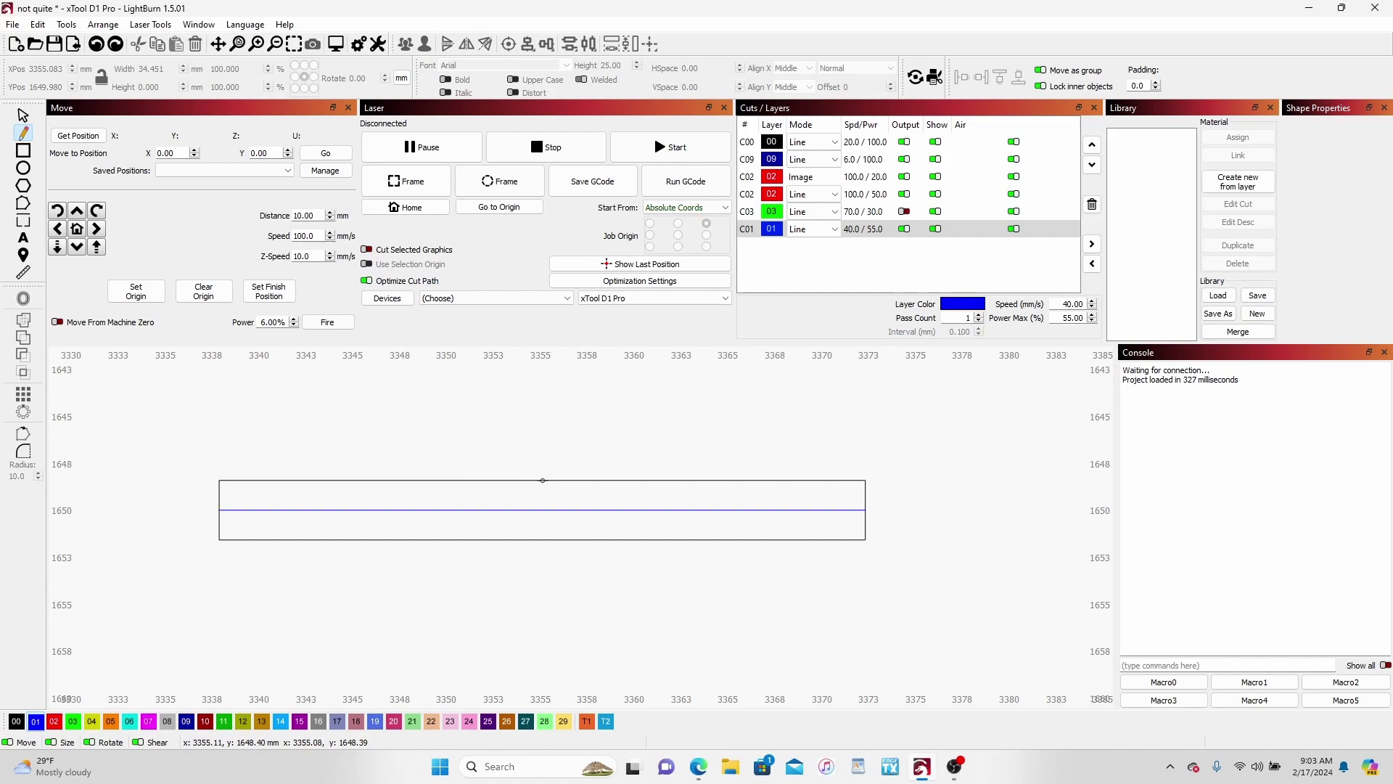
click(543, 480)
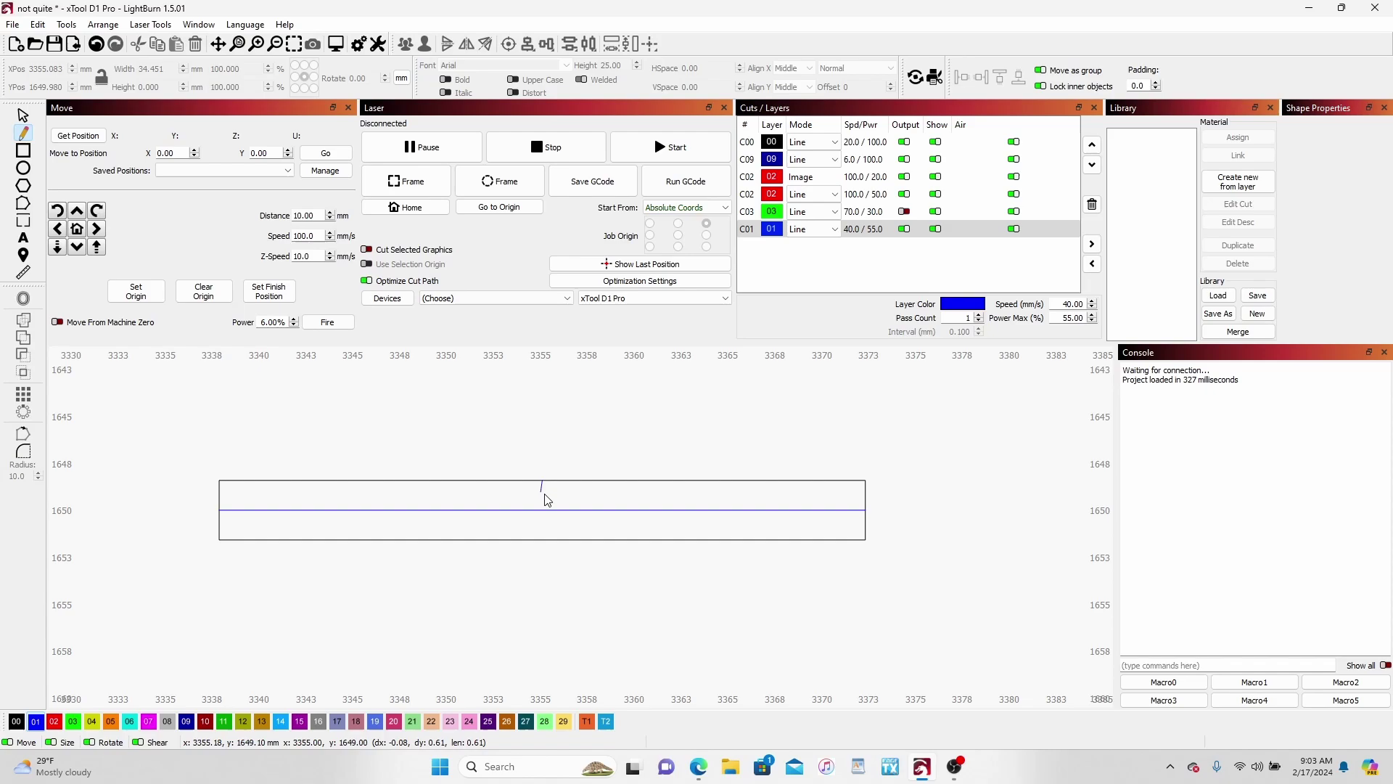
click(543, 540)
key(Escape)
scroll(539, 577, down, 3)
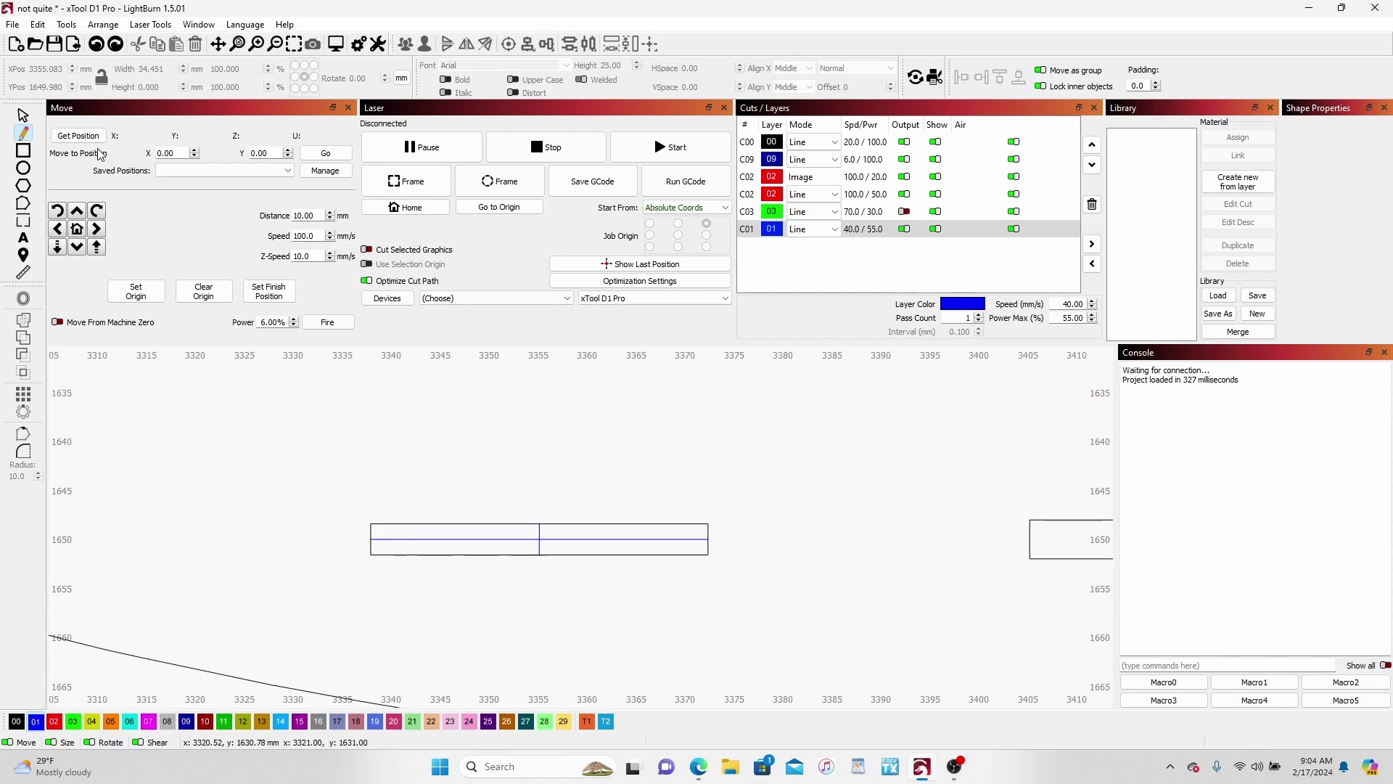
Set the left slot rectangle's height to 1/8in (3.175 mm), keeping its 34.451 mm width
click(24, 117)
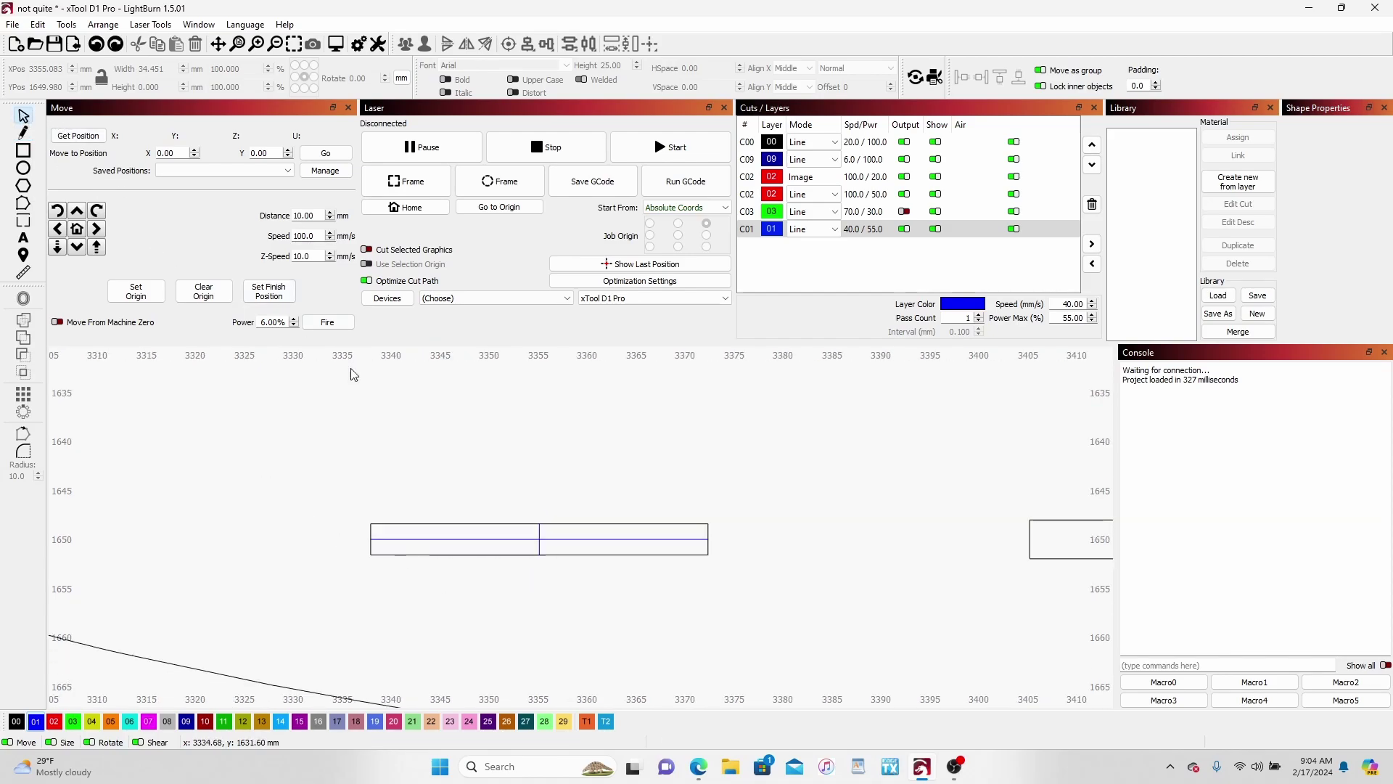
click(502, 523)
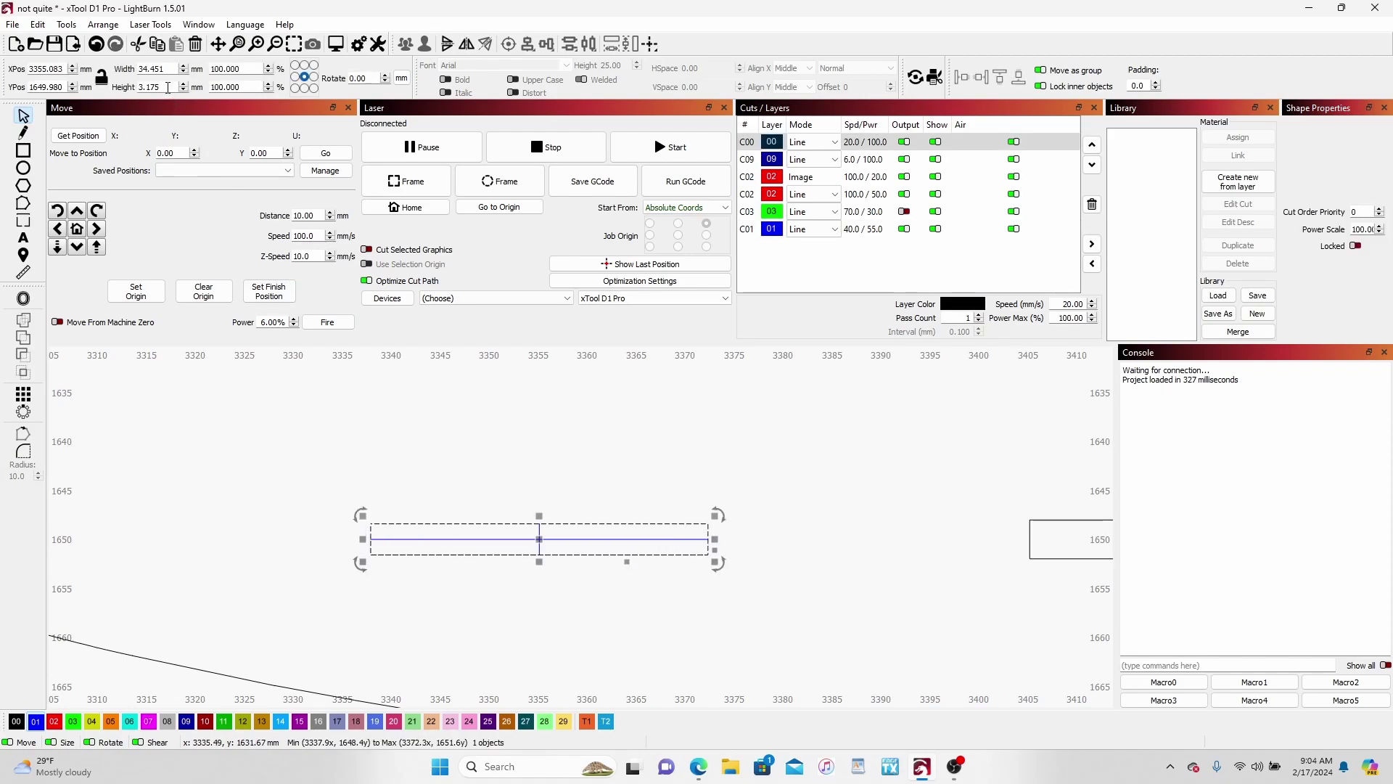
drag(154, 84, 135, 88)
text(1/8)
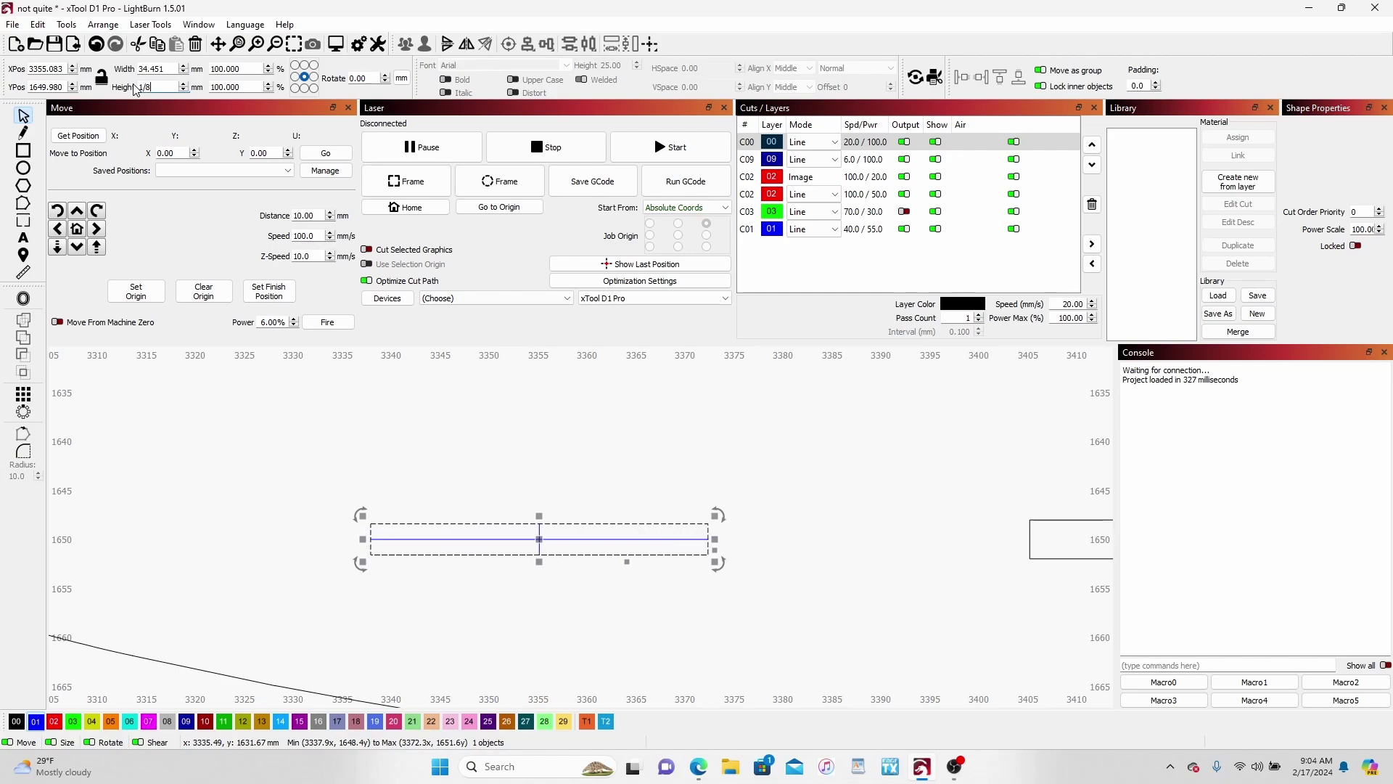
text(in)
key(Return)
click(271, 487)
scroll(271, 487, down, 3)
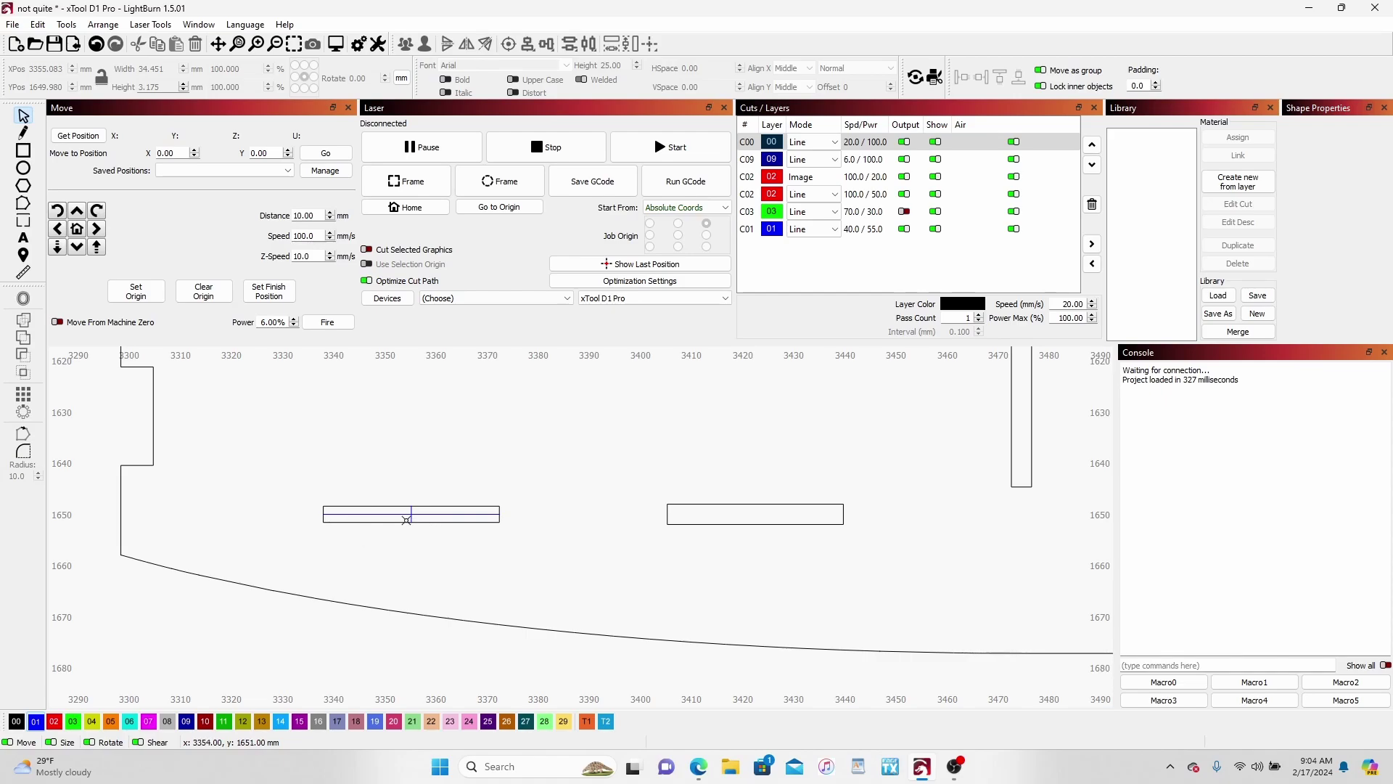
Select both blue centre lines together and drag them onto the right-hand slot rectangle
scroll(407, 521, up, 1)
scroll(406, 521, up, 1)
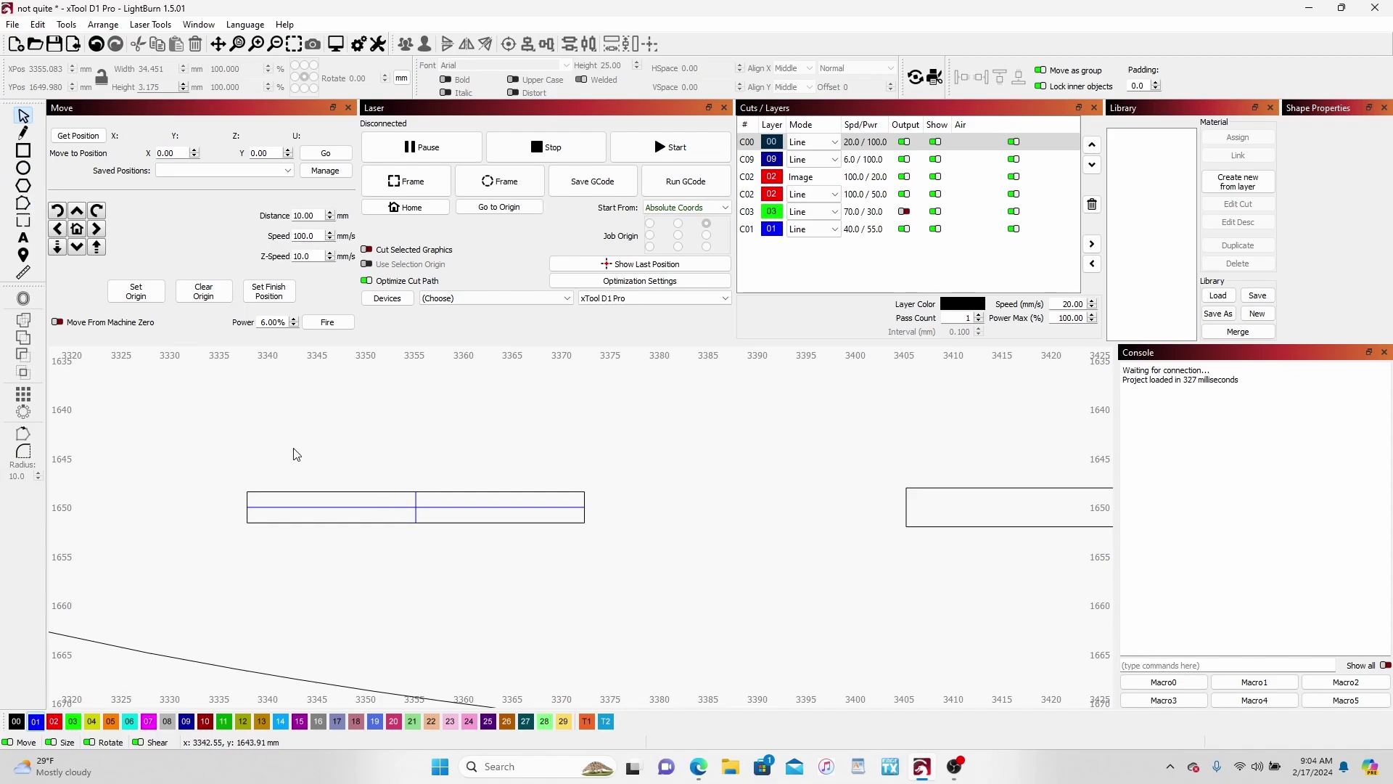
click(416, 512)
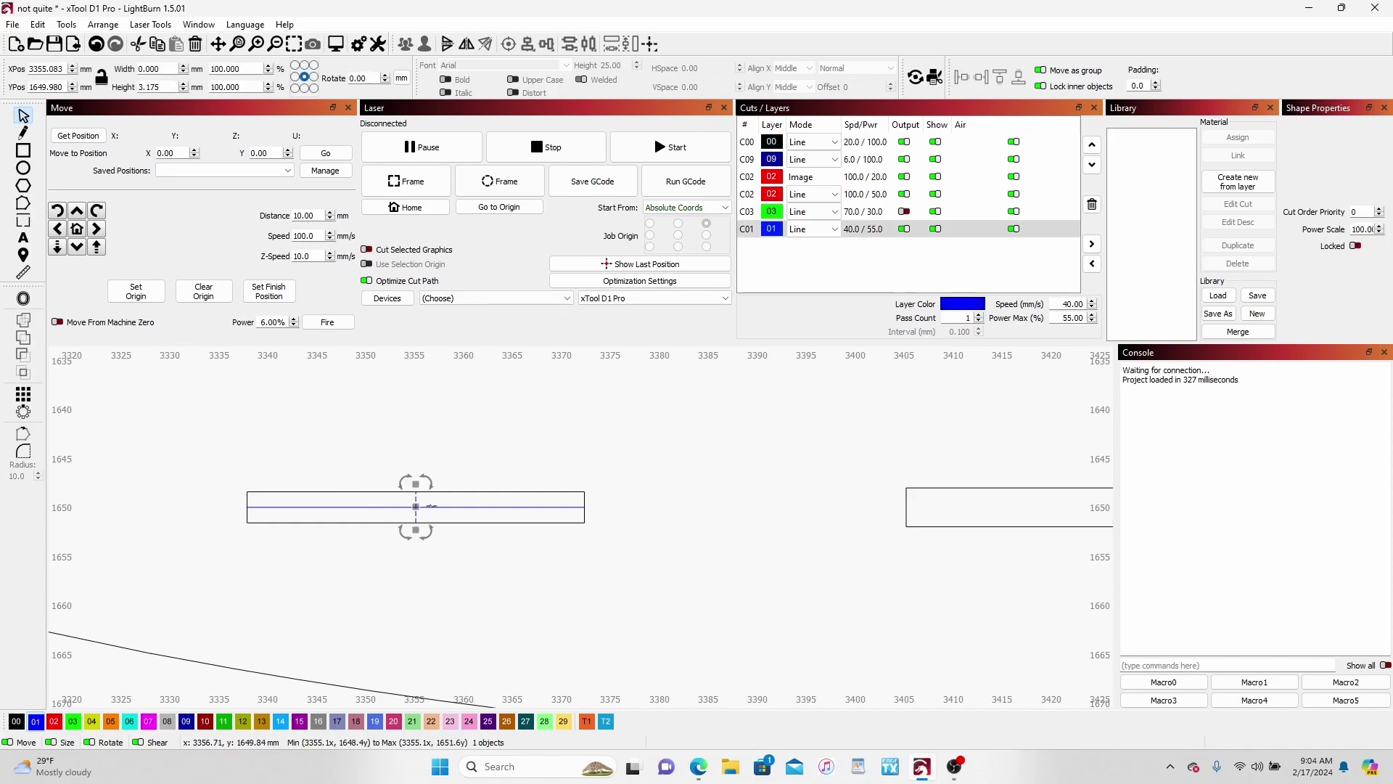
shift+click(431, 506)
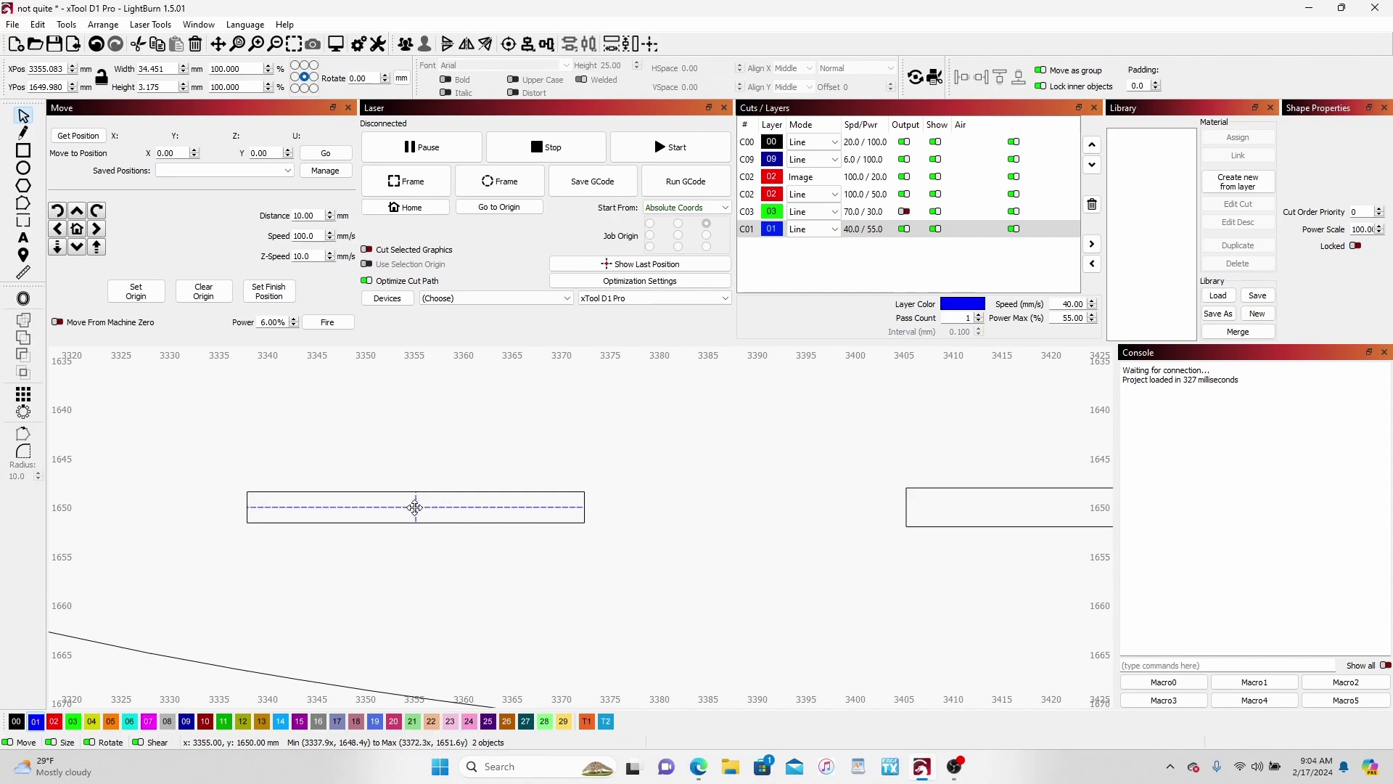
drag(416, 506, 836, 502)
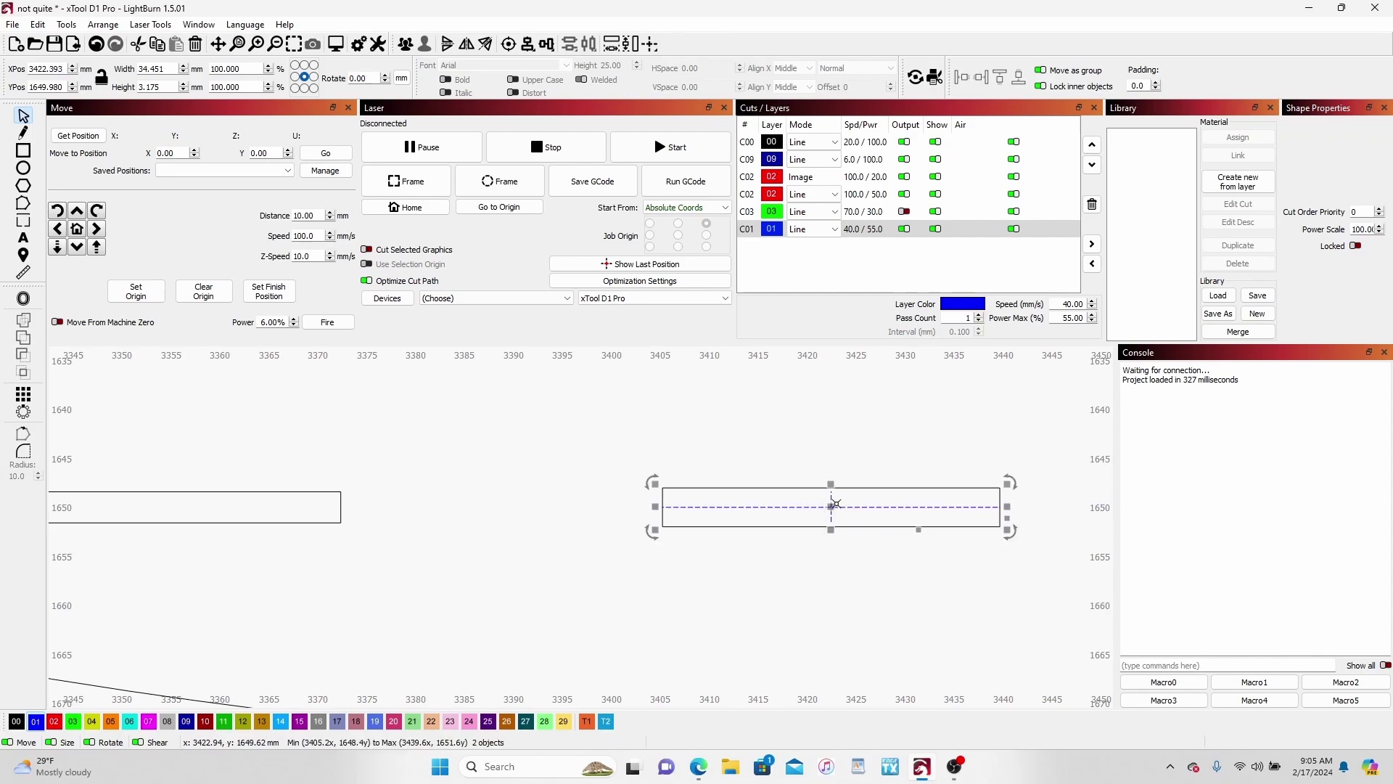
scroll(842, 541, up, 5)
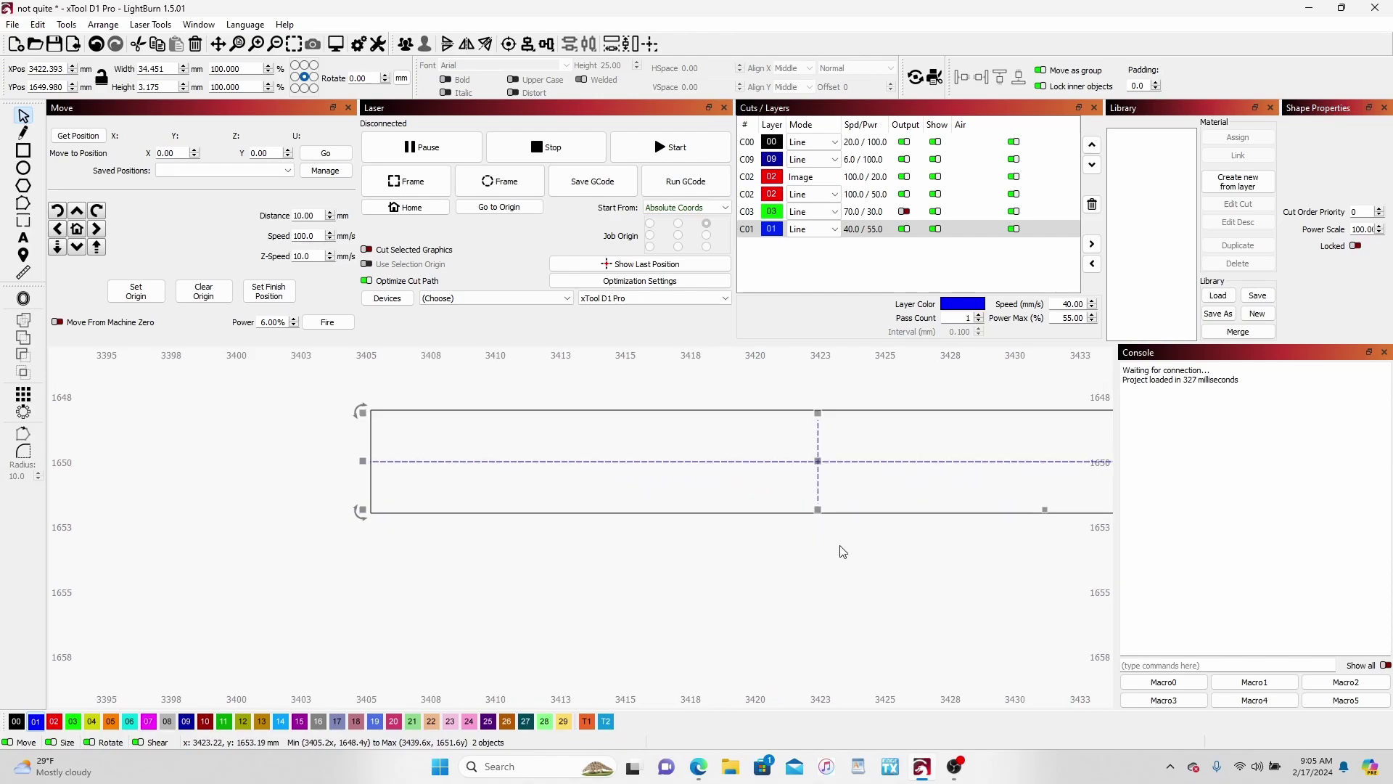
Change the right slot rectangle's height from 4.967 mm to 1/8in (3.175 mm)
click(850, 548)
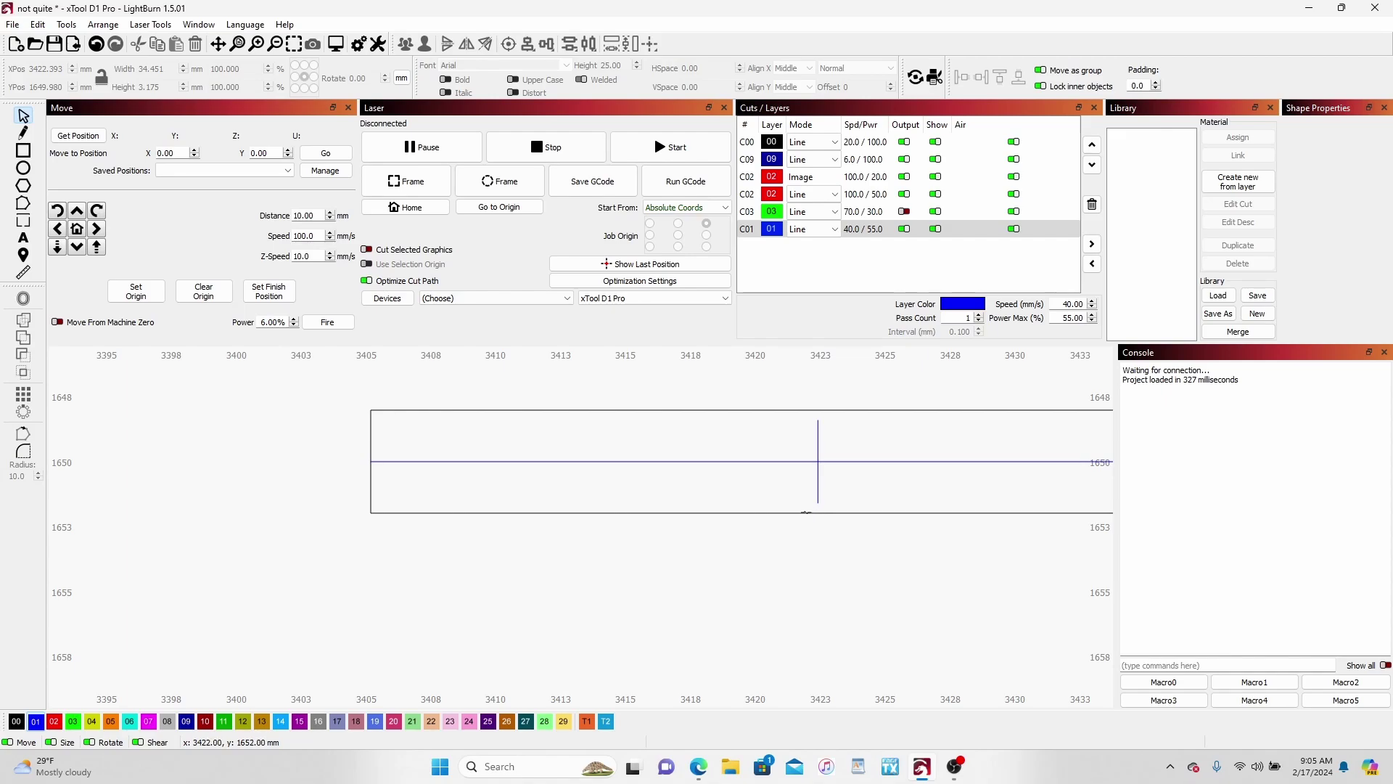
scroll(534, 541, down, 2)
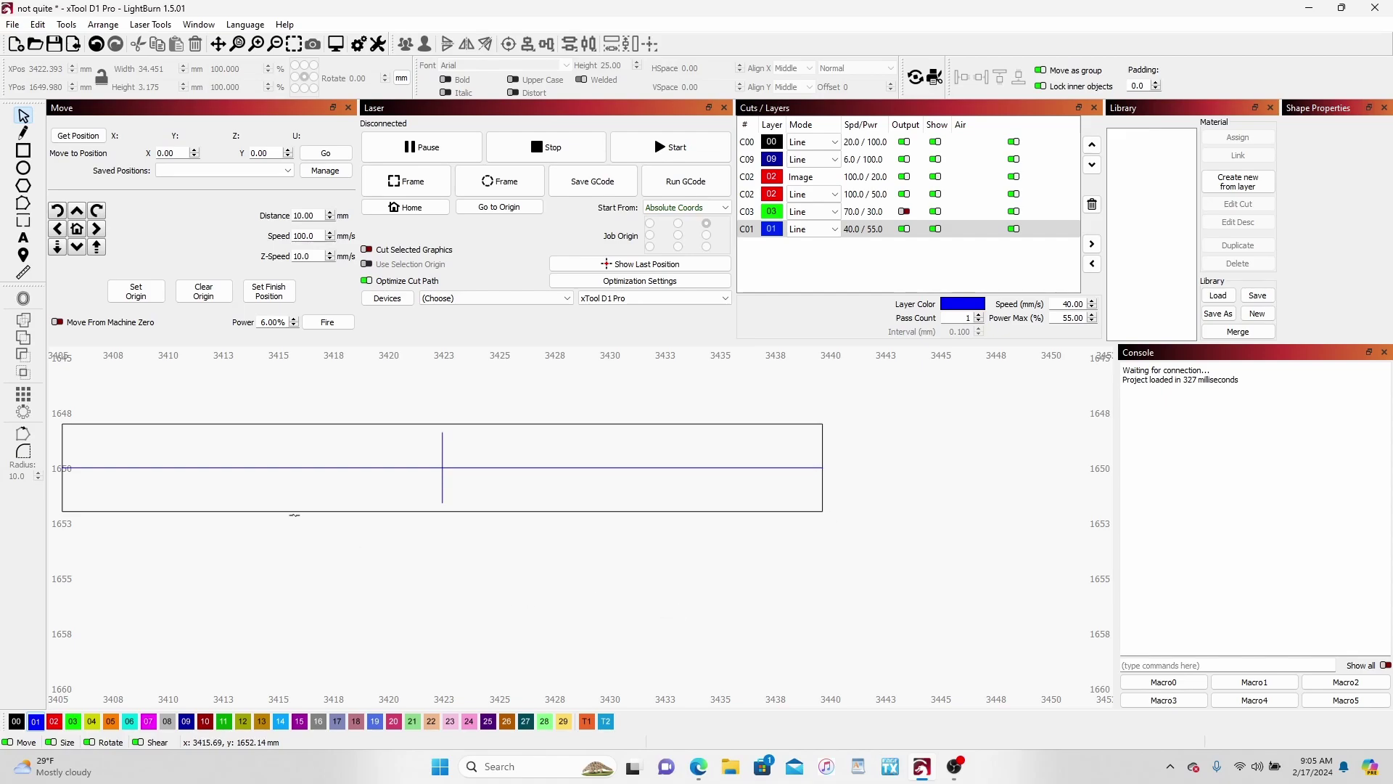
click(296, 511)
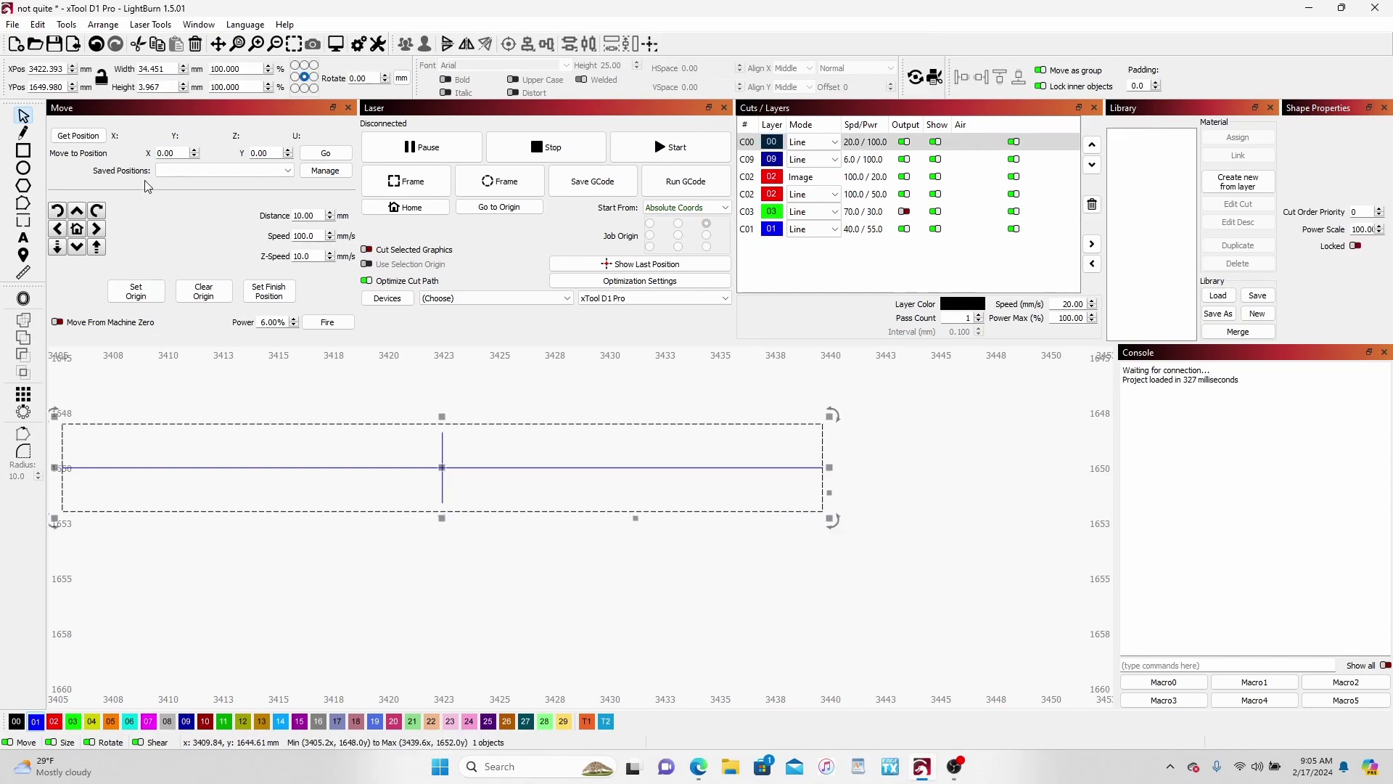
double_click(149, 87)
drag(147, 87, 136, 93)
text(1/8in)
key(Return)
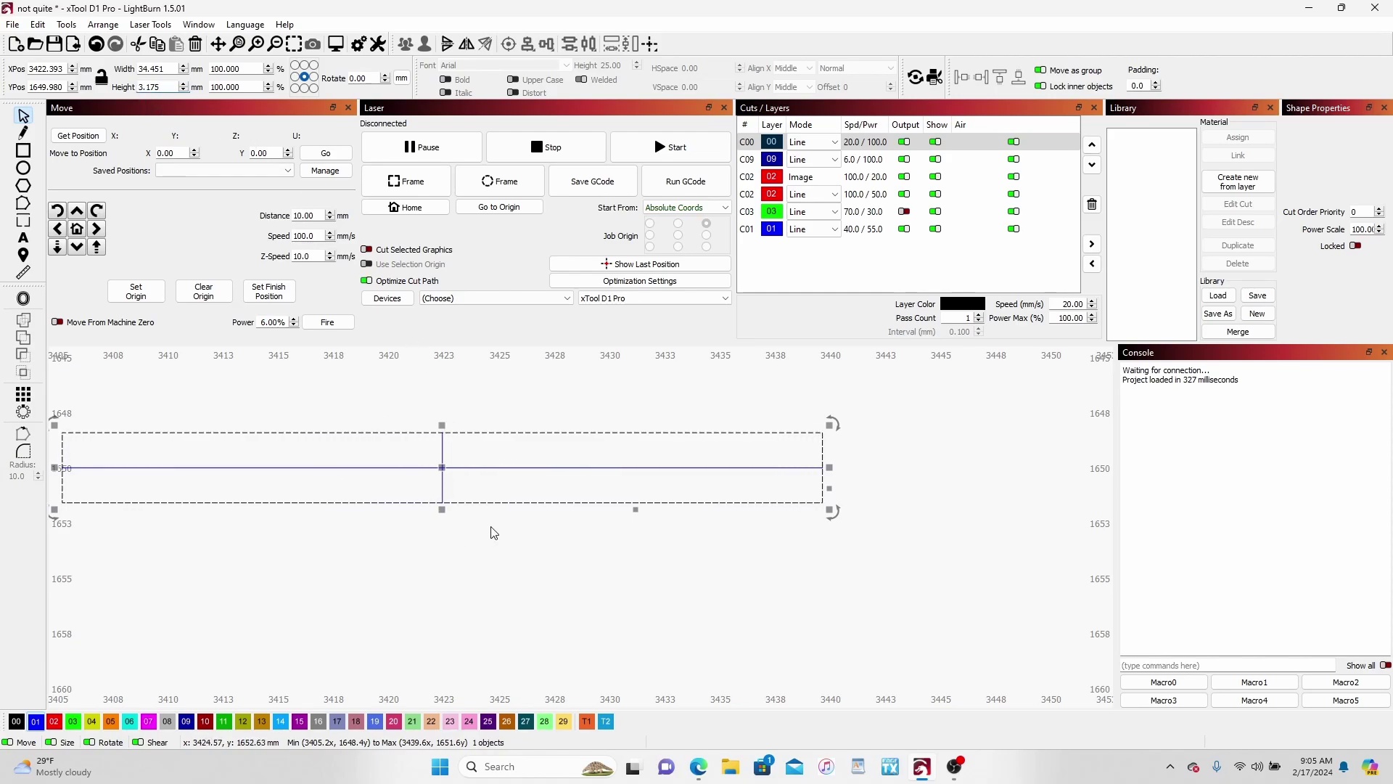
scroll(470, 588, down, 8)
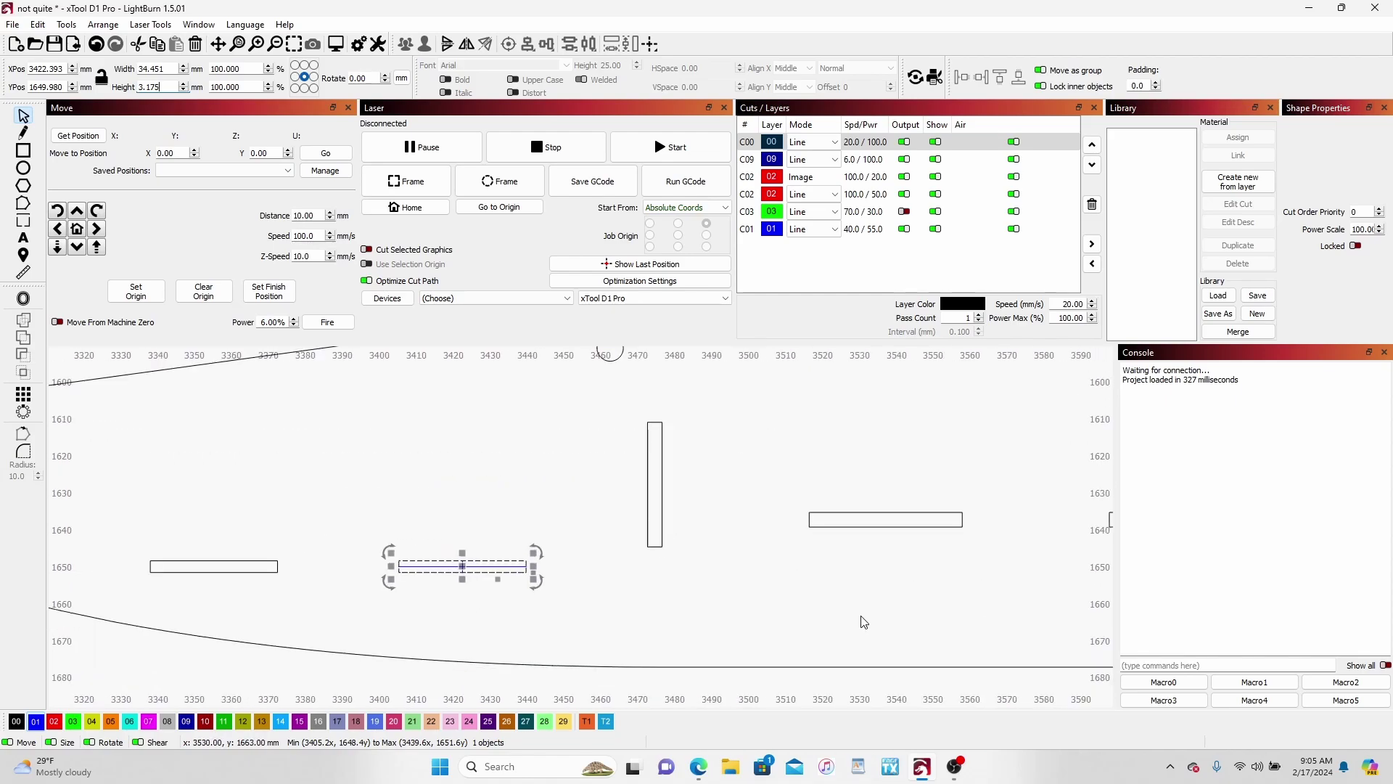
scroll(849, 623, down, 4)
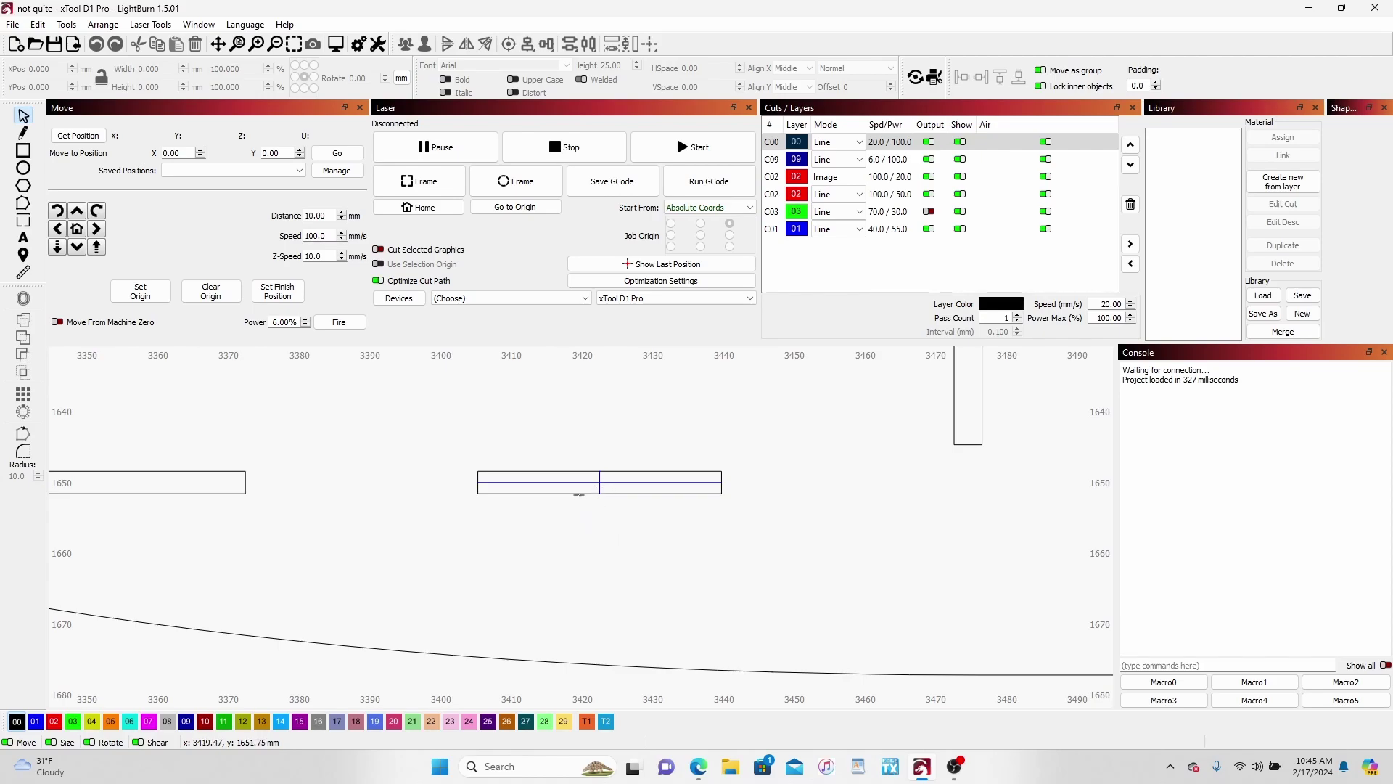
Reposition the right 1/8 in slot rectangle so the blue centre lines cross its middle, then deselect
click(580, 493)
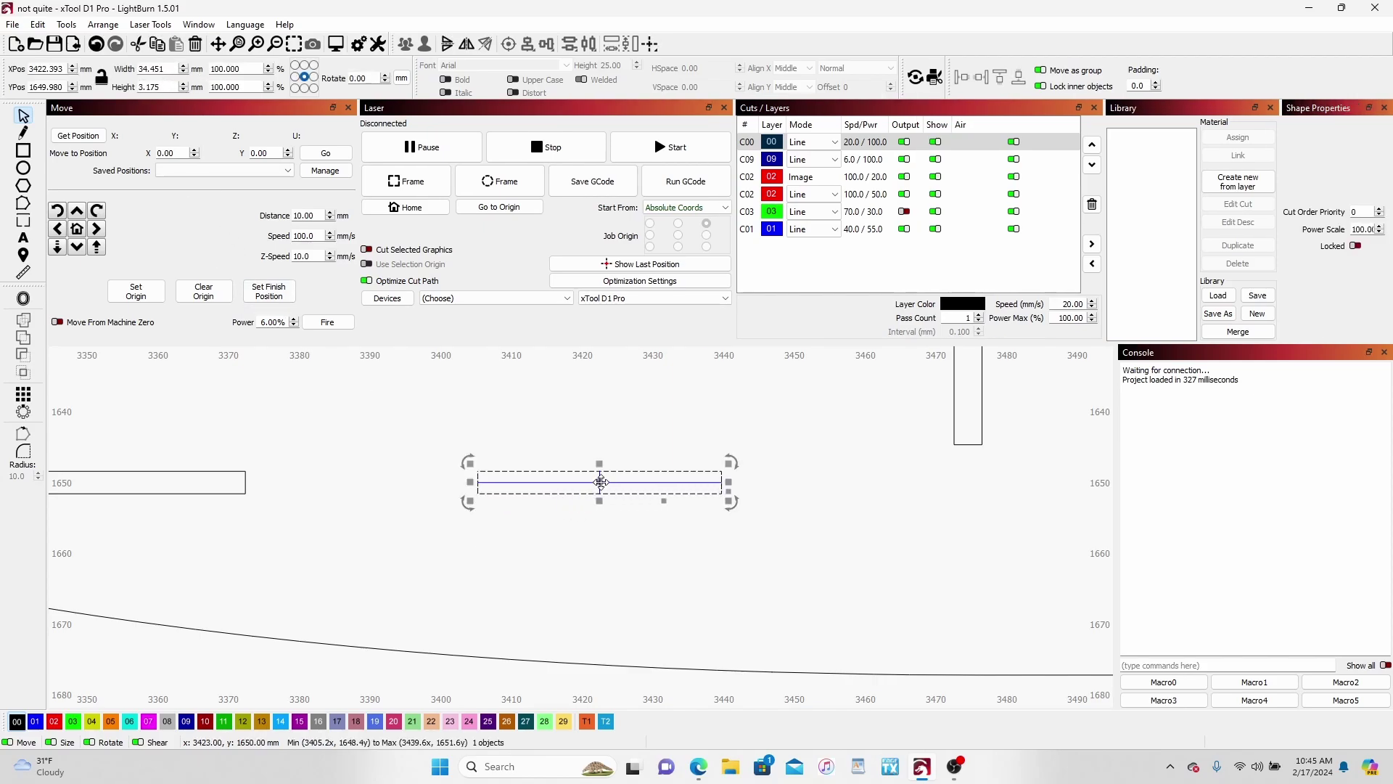
drag(601, 486, 598, 496)
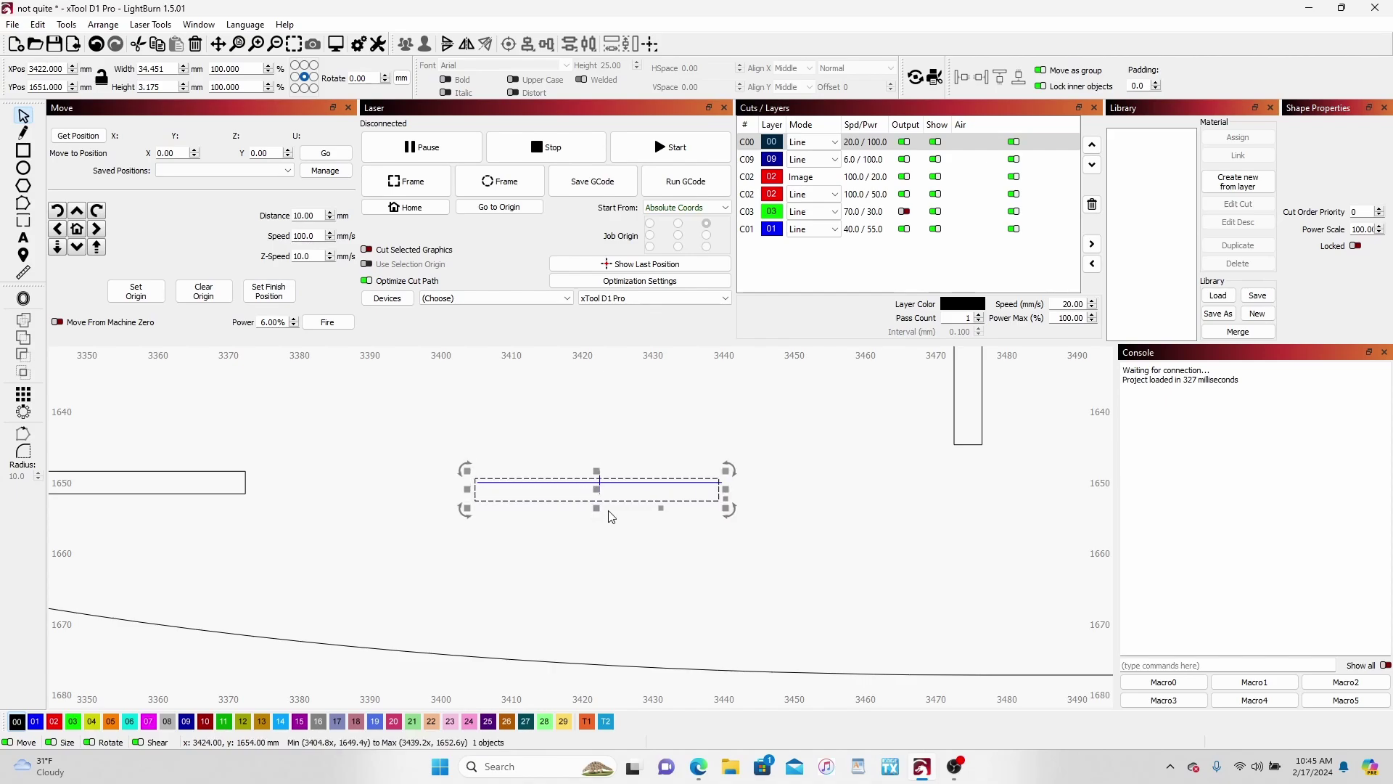
drag(597, 490, 597, 535)
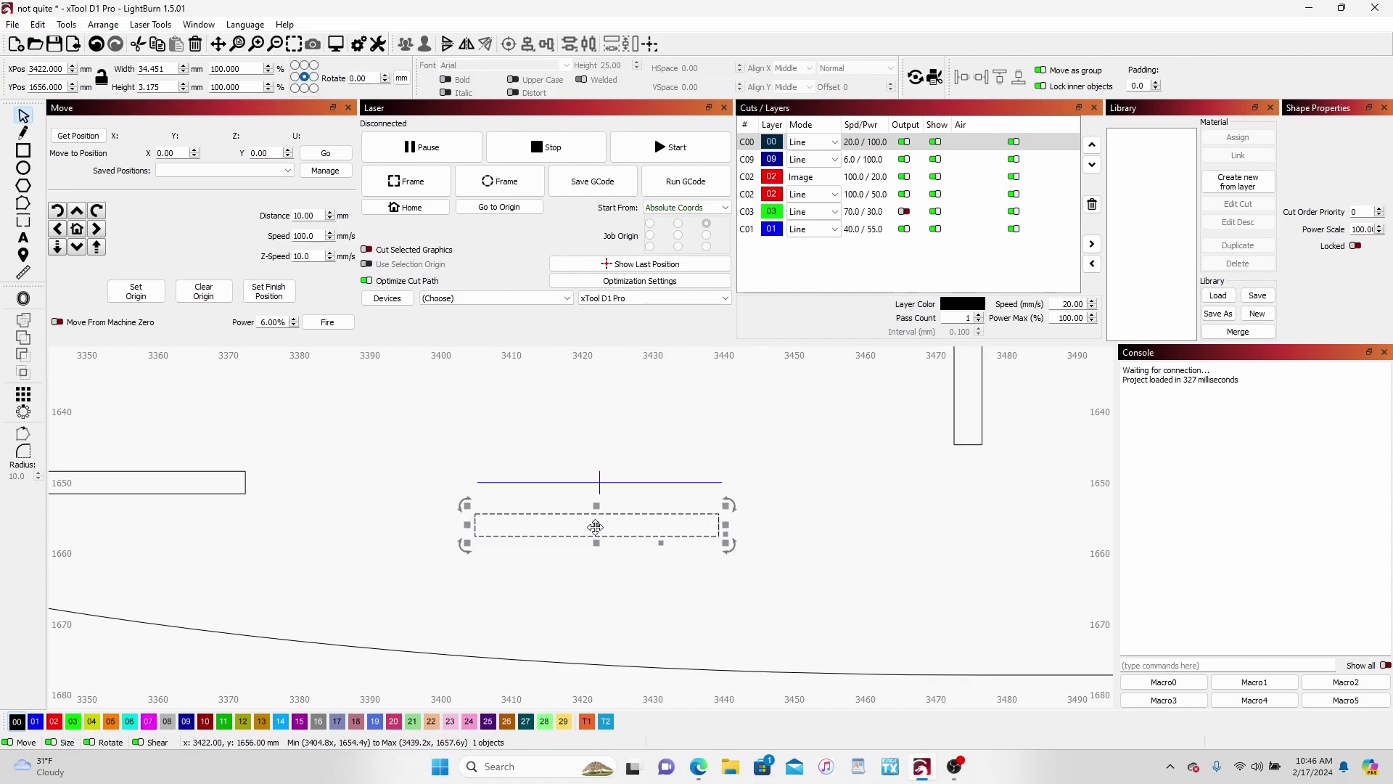
drag(595, 527, 598, 486)
click(565, 537)
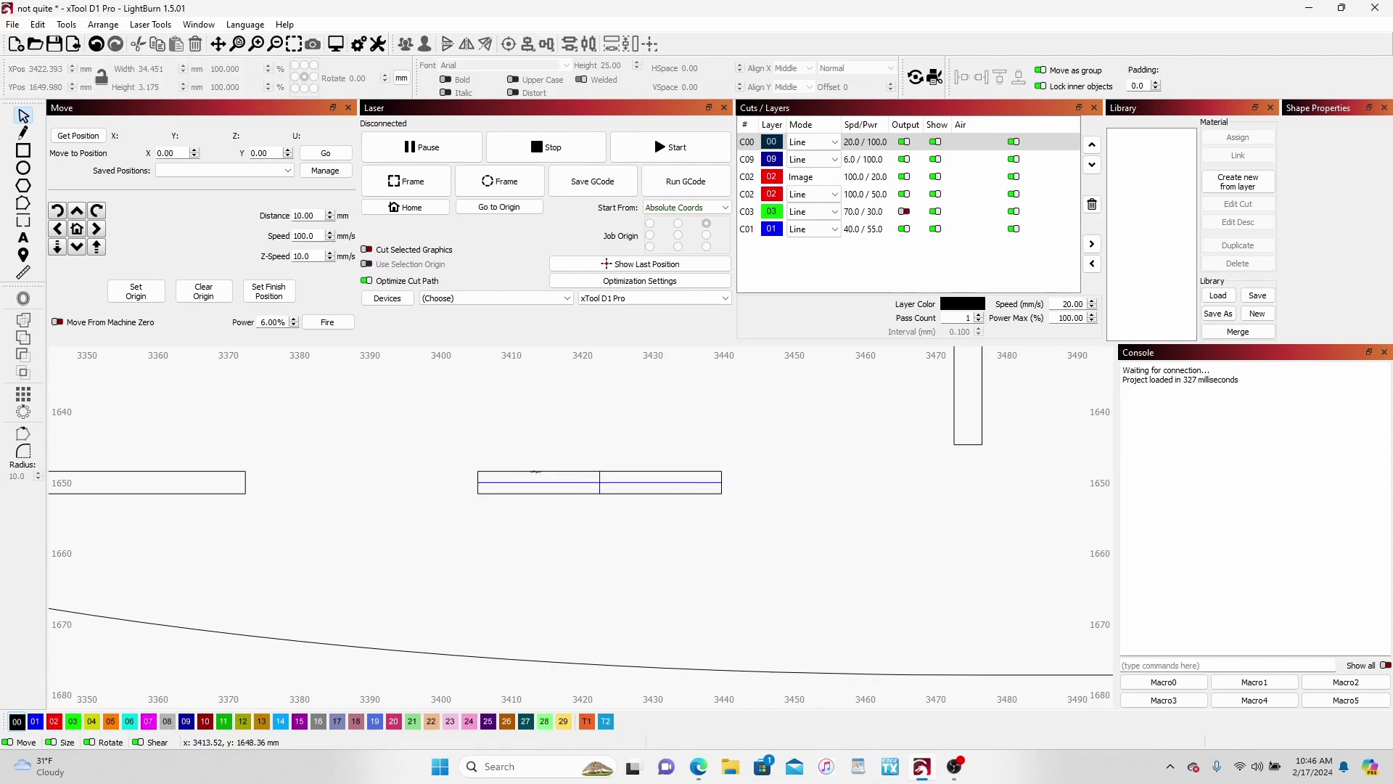